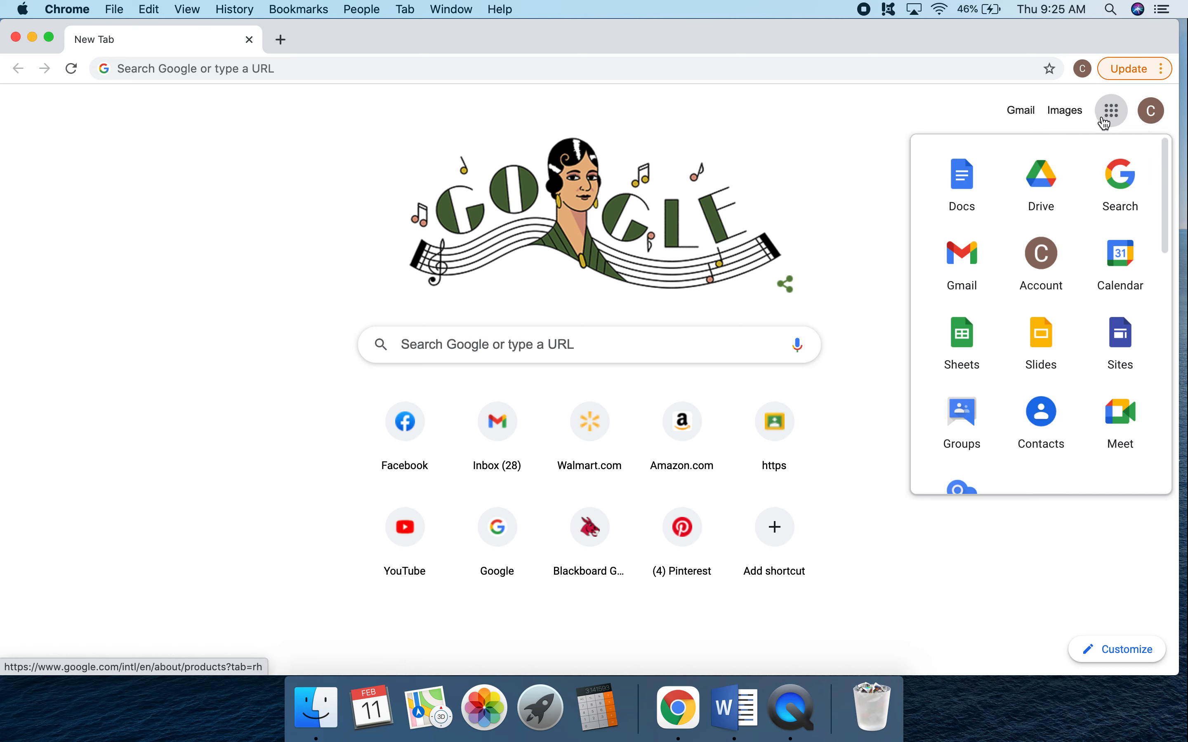
Open Google Forms from the Google apps list and create a blank form.
{"action": "scroll", "coordinate": [1069, 333], "scroll_direction": "down", "scroll_amount": 3}
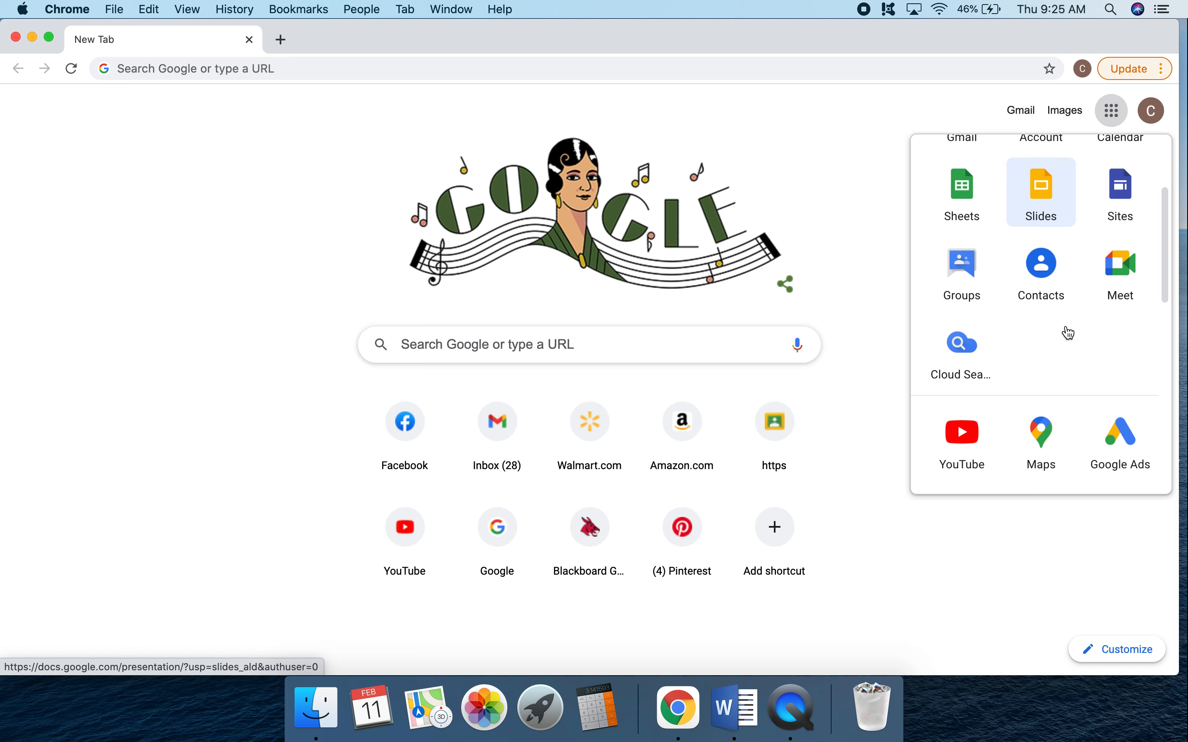
{"action": "scroll", "coordinate": [1068, 333], "scroll_direction": "down", "scroll_amount": 4}
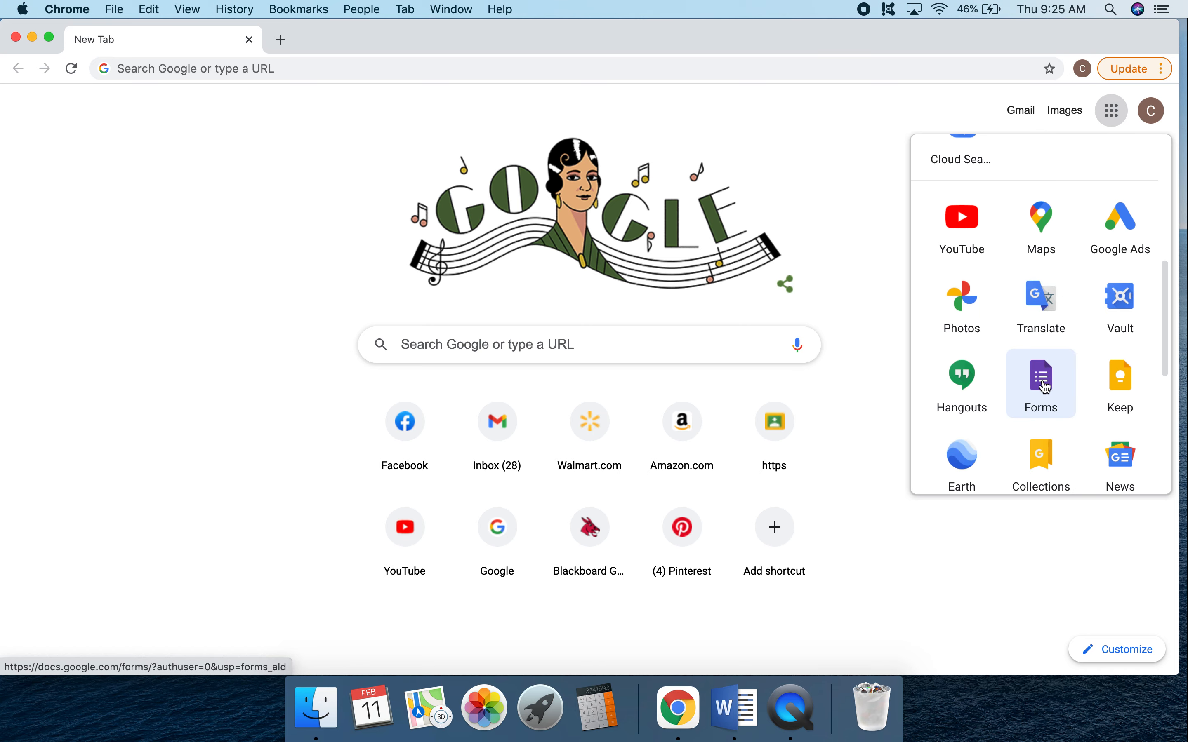
{"action": "left_click", "coordinate": [1045, 388]}
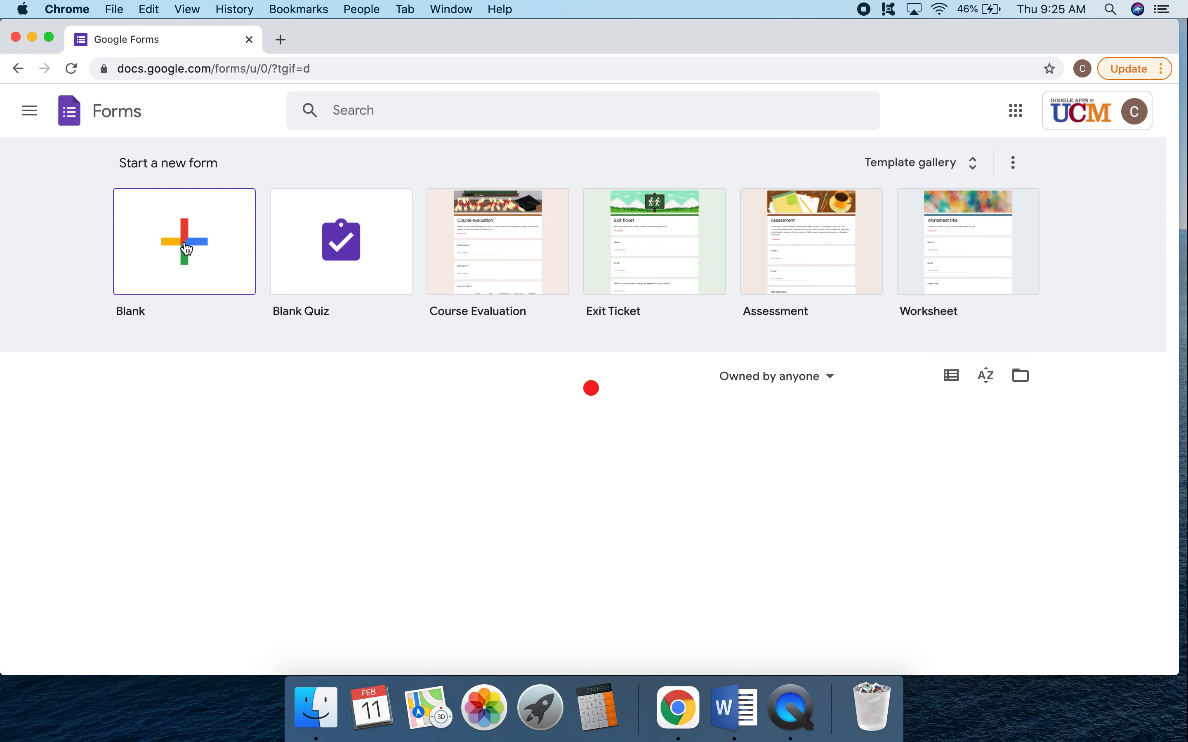
{"action": "left_click", "coordinate": [239, 259]}
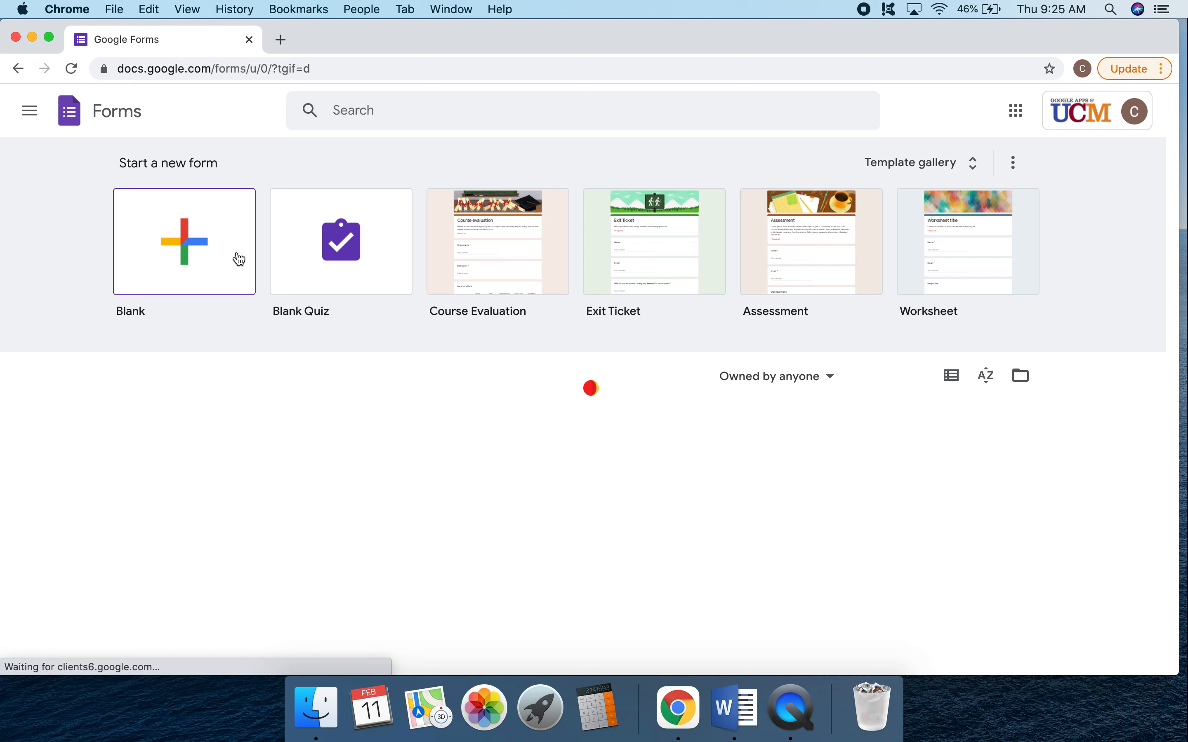
{"action": "left_click", "coordinate": [186, 245]}
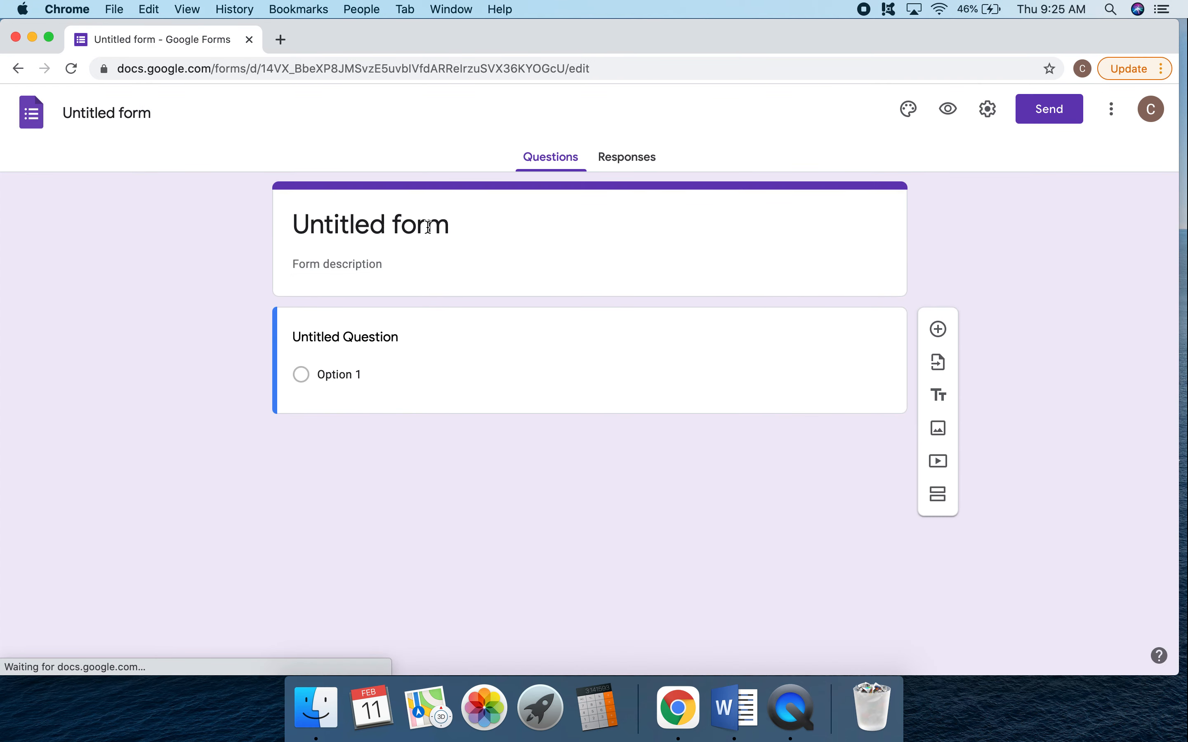
Title the form "Tea" and fill its description with the placeholder text "akld fjaldksf asdlkf jasldkfj asldfj askdlfj asdklfj asdklfj asdklfj sdljf".
{"action": "left_click", "coordinate": [418, 227]}
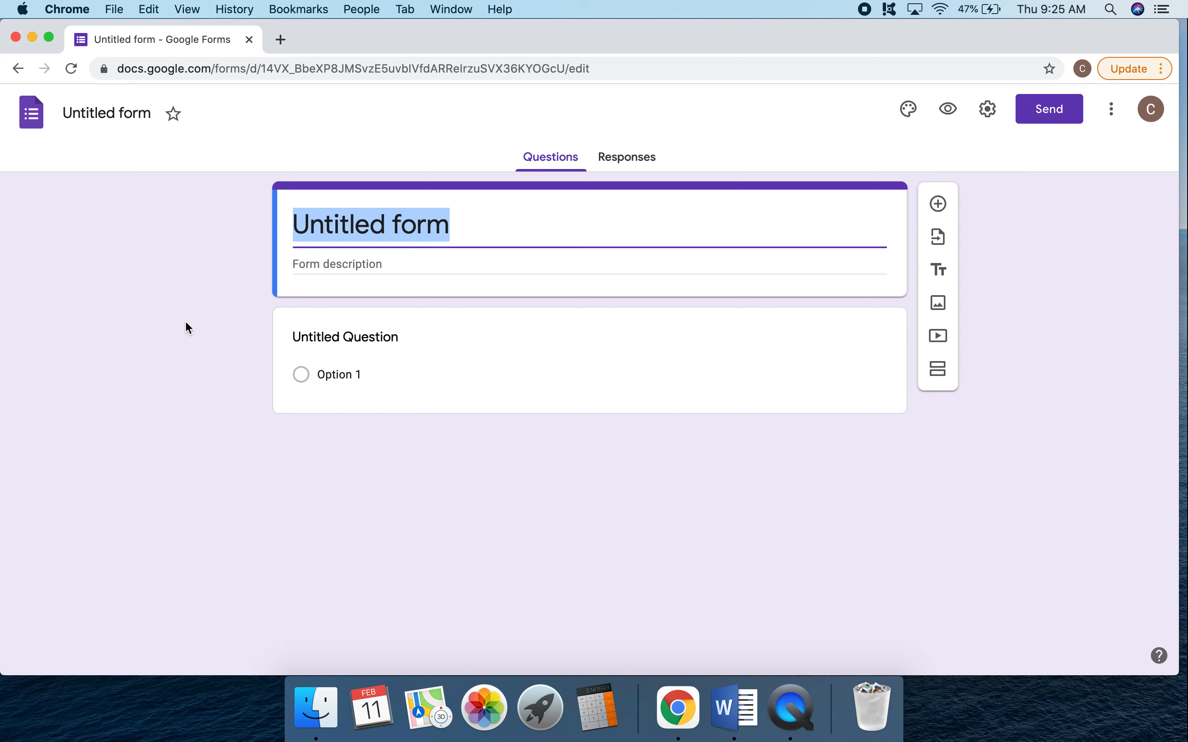
{"action": "type", "text": "Tea"}
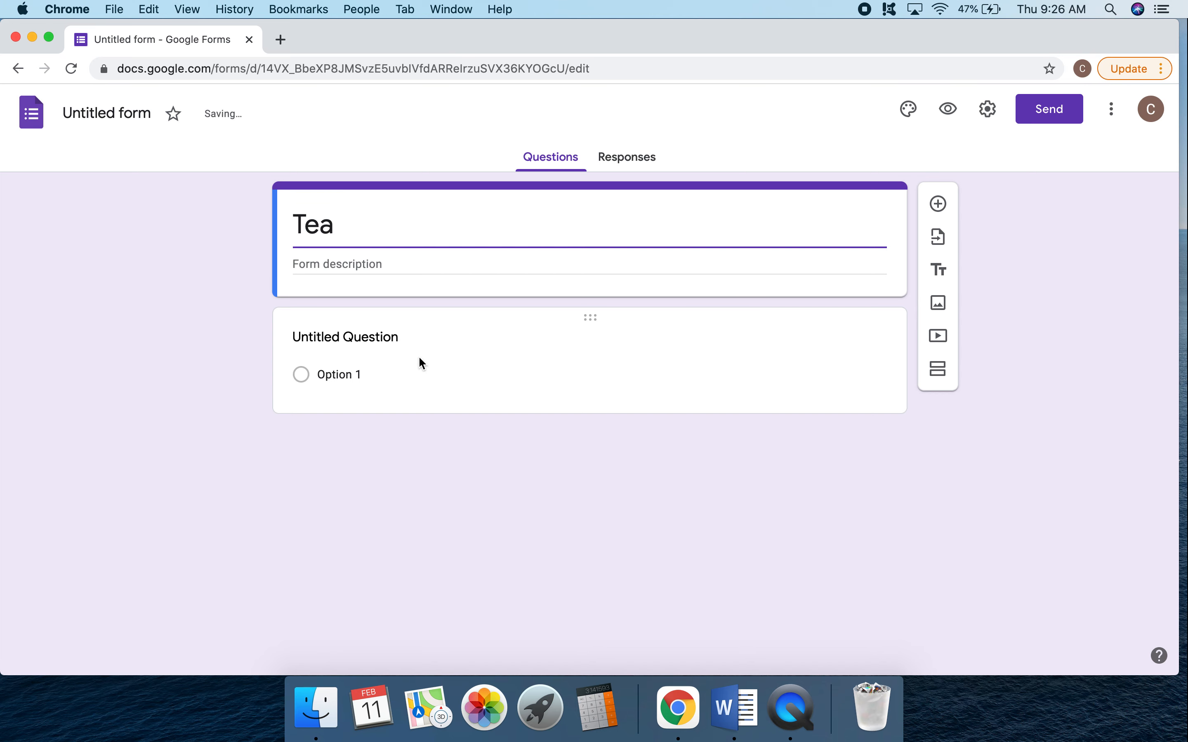
{"action": "left_click", "coordinate": [361, 338]}
{"action": "left_click", "coordinate": [366, 276]}
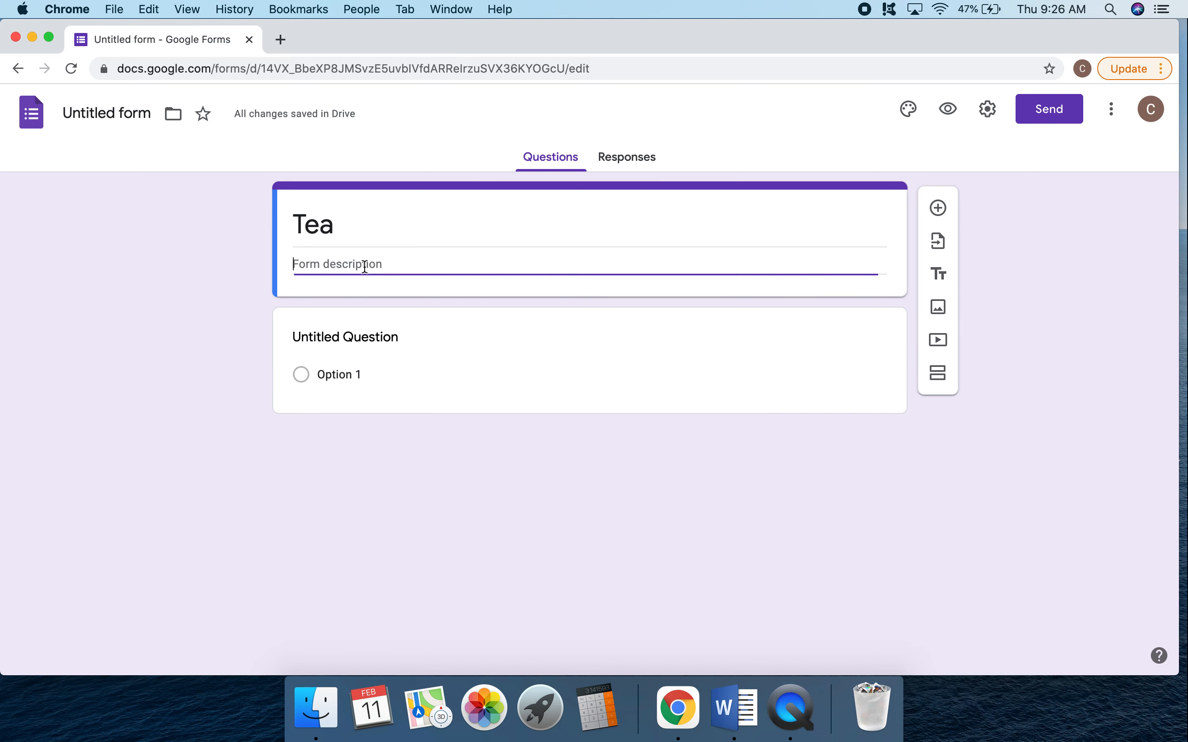
{"action": "type", "text": "akld fjaldksf asdlkf jasldkfj asldfj askdlfj asdklfj asdklfj asdklfi sdlif"}
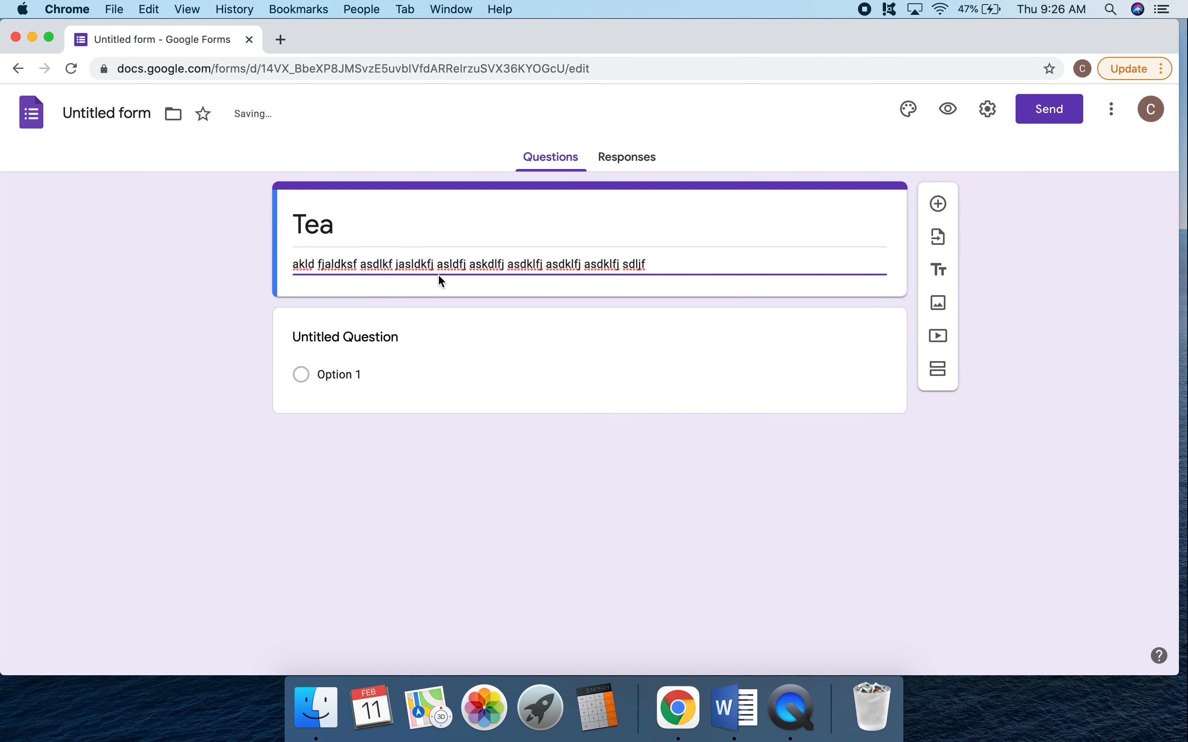
Set the text of the first multiple-choice question to "Do you like tea?".
{"action": "left_click", "coordinate": [522, 330]}
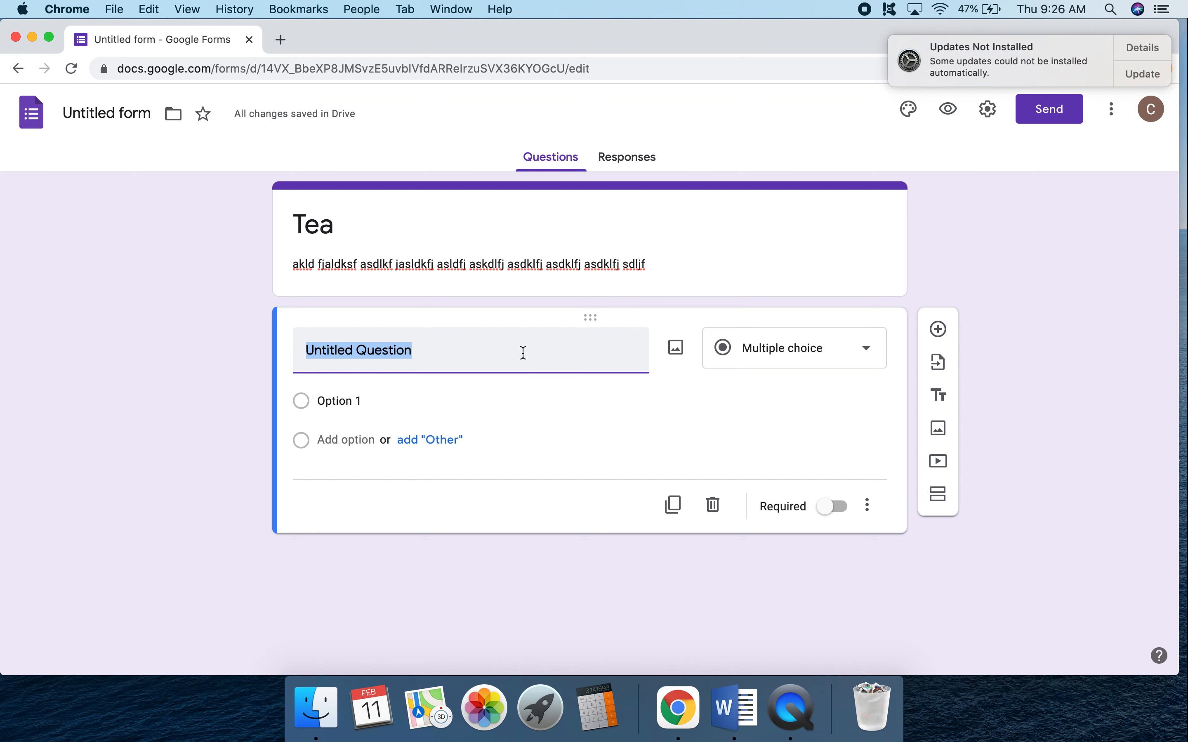
{"action": "left_click", "coordinate": [813, 343]}
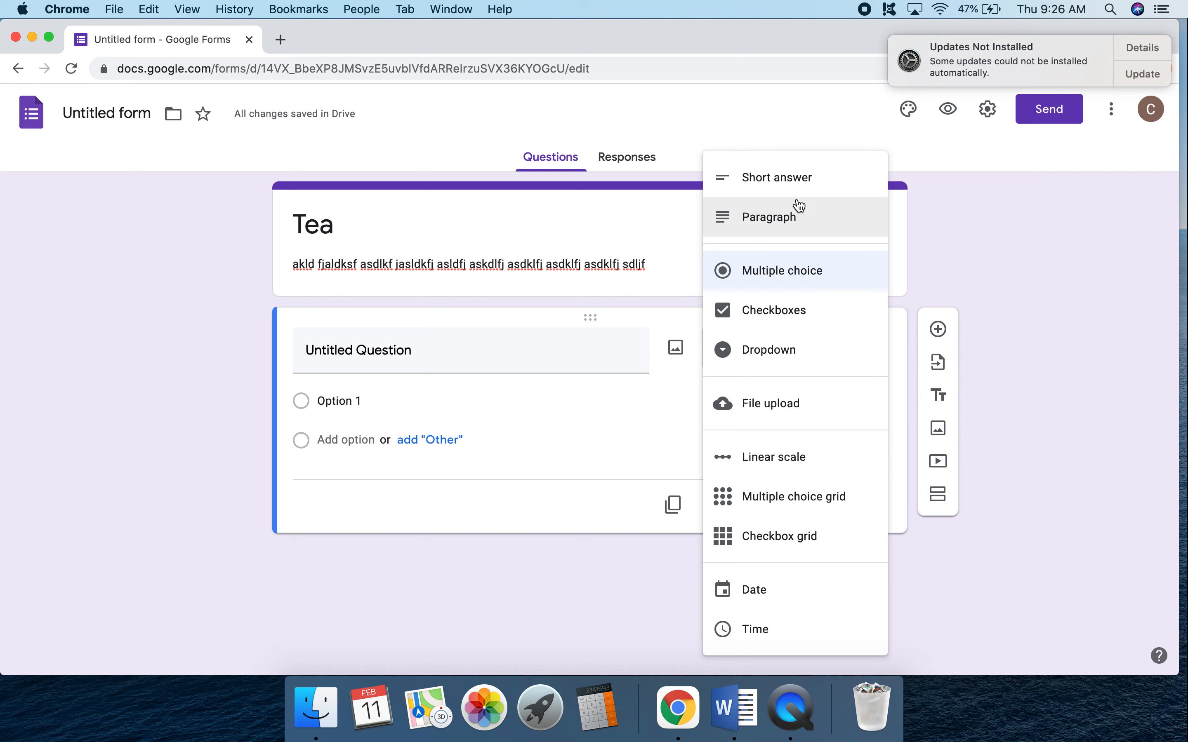
{"action": "left_click", "coordinate": [427, 355]}
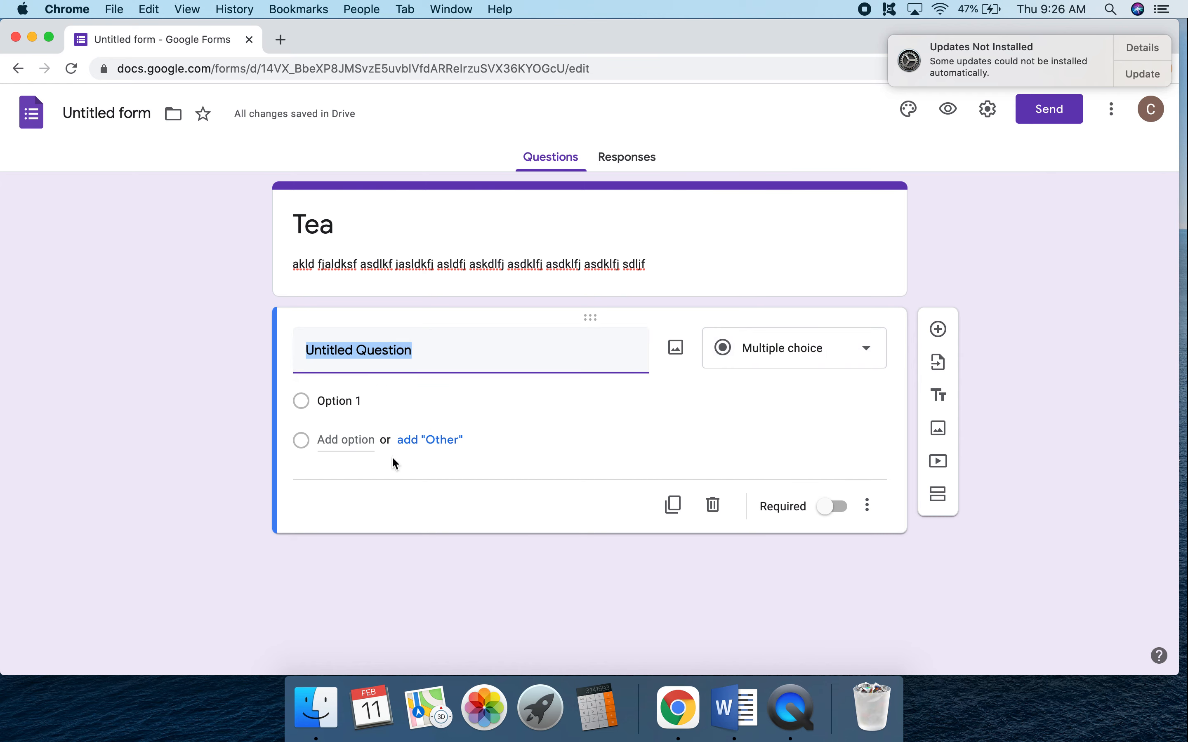
{"action": "triple_click", "coordinate": [489, 350]}
{"action": "type", "text": "Do you like tea?"}
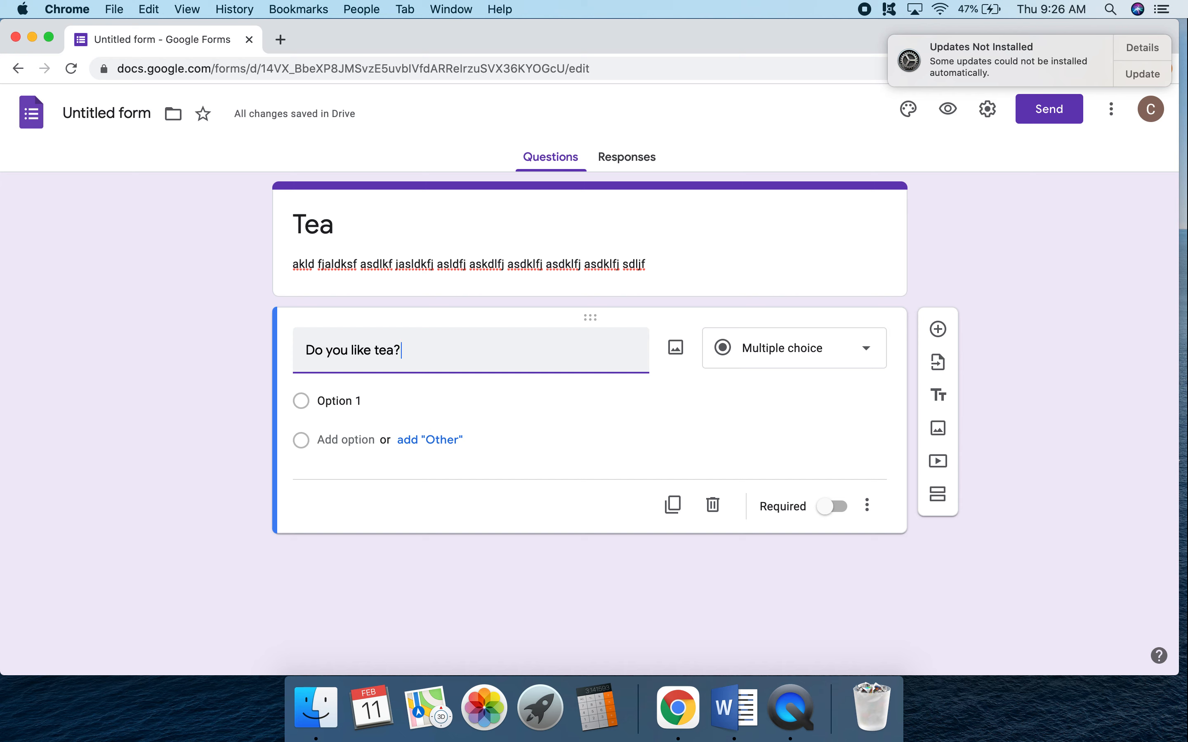
Give the tea question all suggested answers, Yes, No and Maybe, plus a "Depends" option and an "Other" option.
{"action": "left_click", "coordinate": [423, 400]}
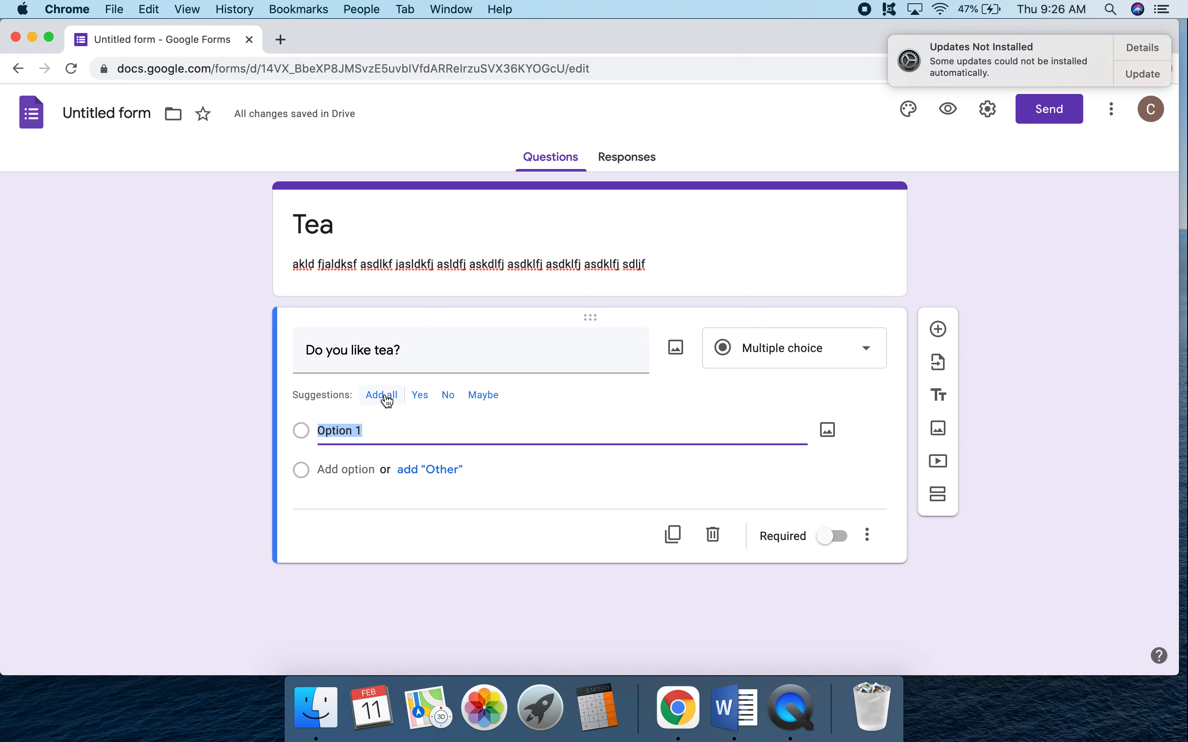
{"action": "left_click", "coordinate": [385, 400]}
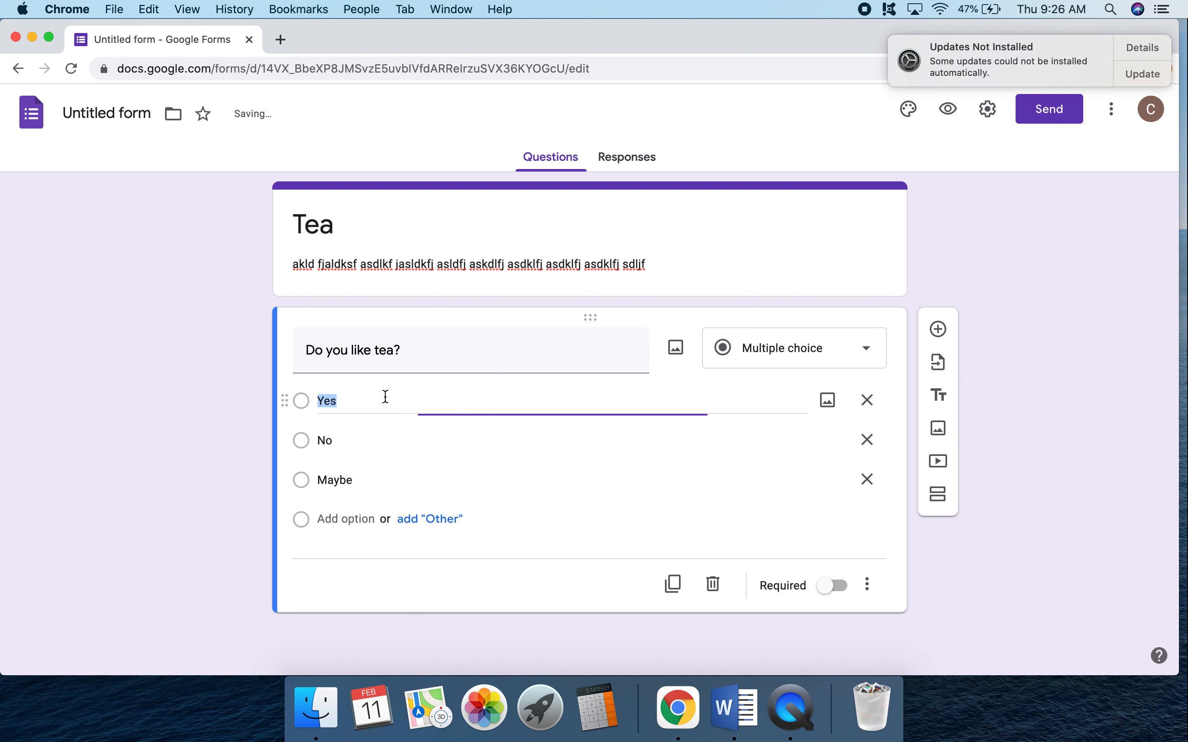
{"action": "left_click", "coordinate": [349, 518]}
{"action": "type", "text": "Depends"}
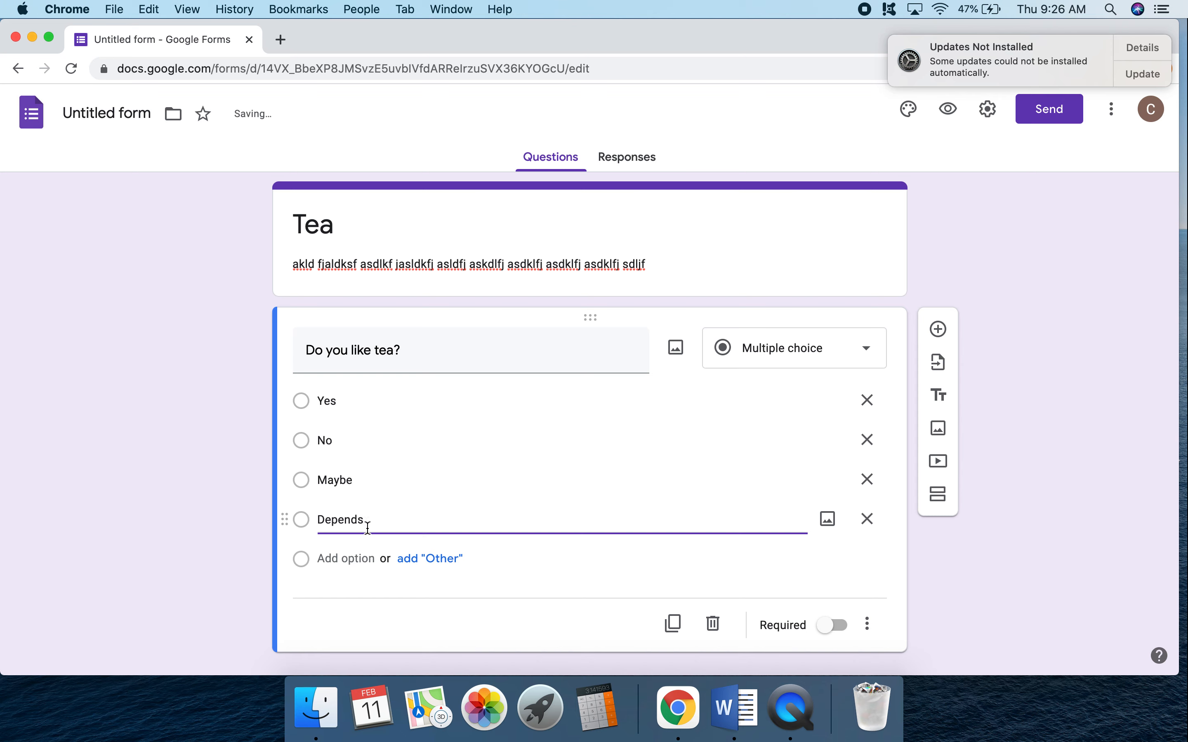
{"action": "left_click", "coordinate": [423, 558]}
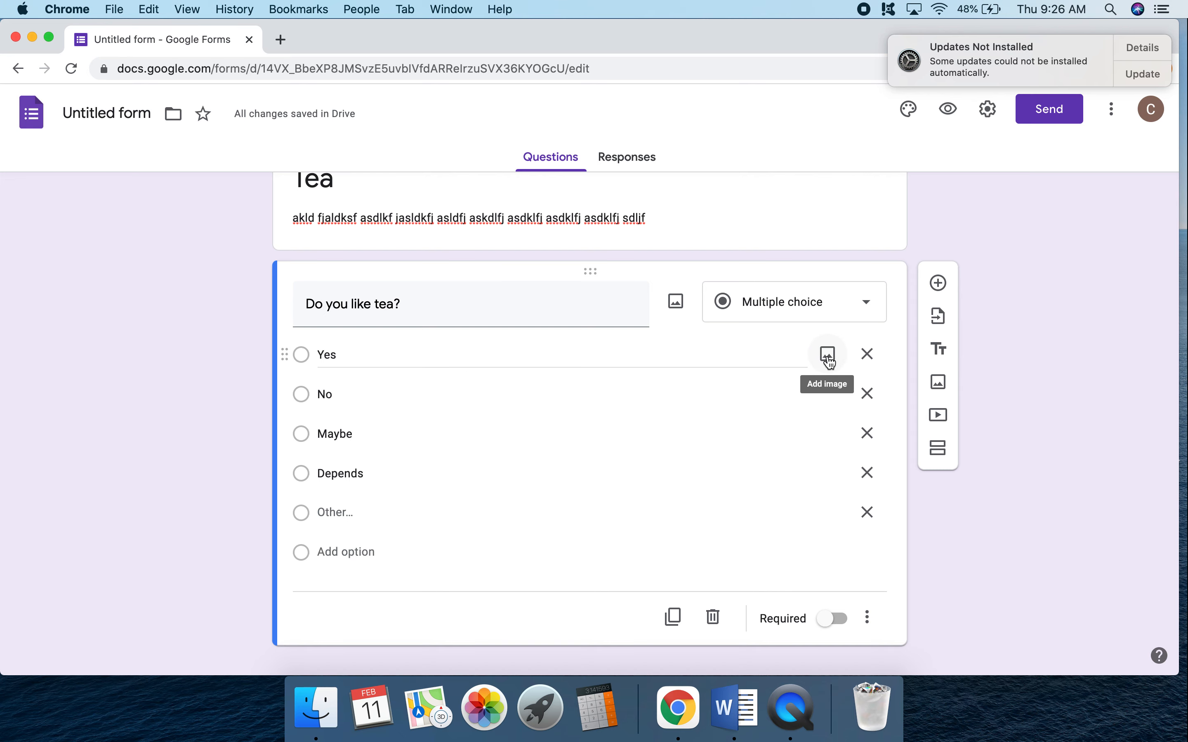
{"action": "left_click", "coordinate": [829, 355]}
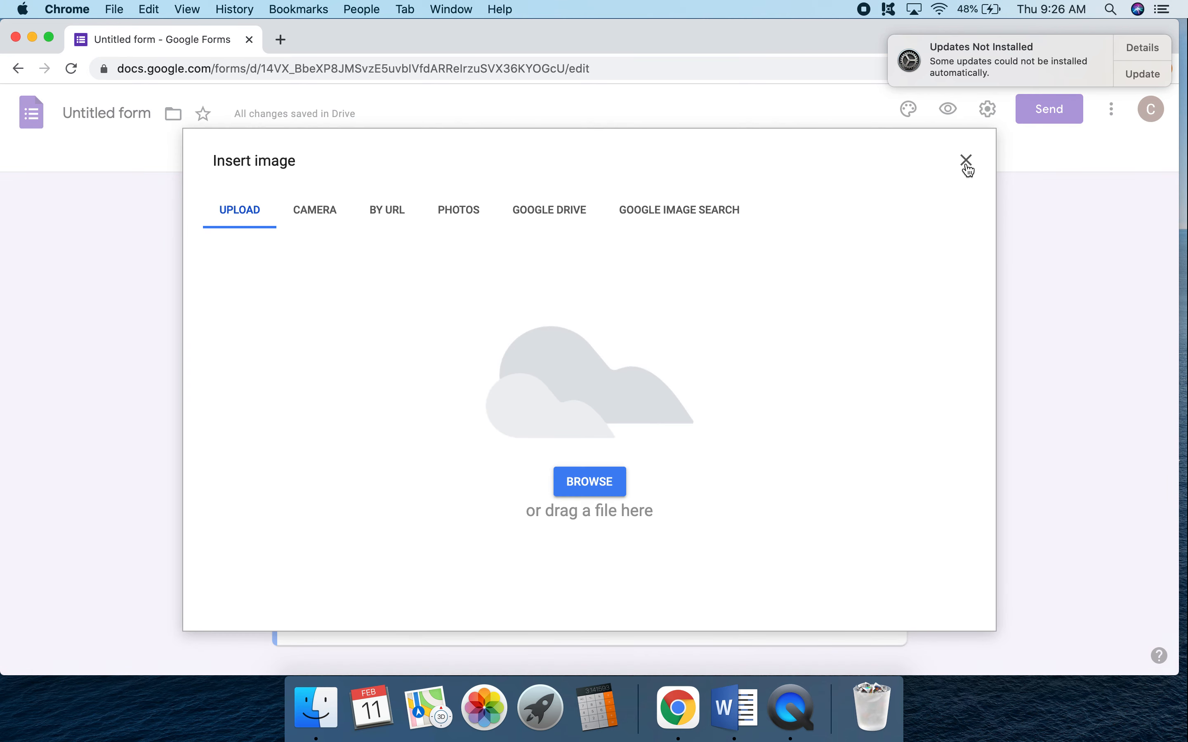
{"action": "left_click", "coordinate": [966, 160]}
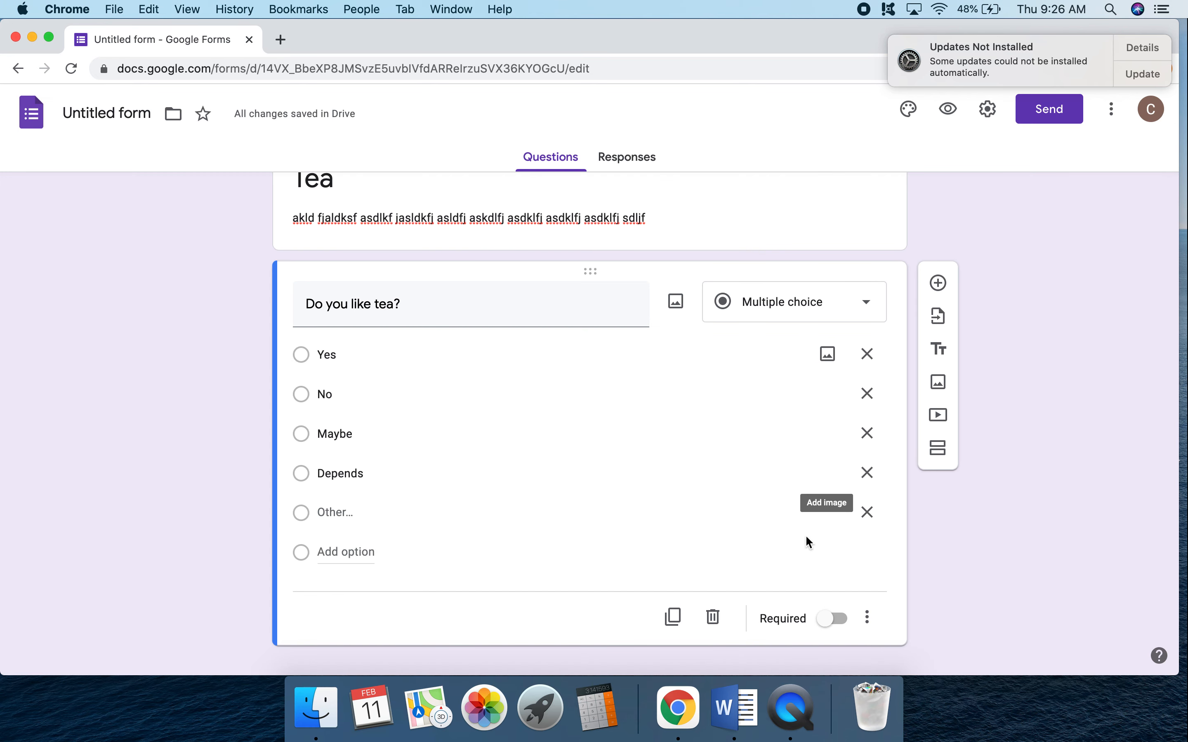
{"action": "scroll", "coordinate": [530, 516], "scroll_direction": "up", "scroll_amount": 1}
{"action": "scroll", "coordinate": [529, 514], "scroll_direction": "up", "scroll_amount": 1}
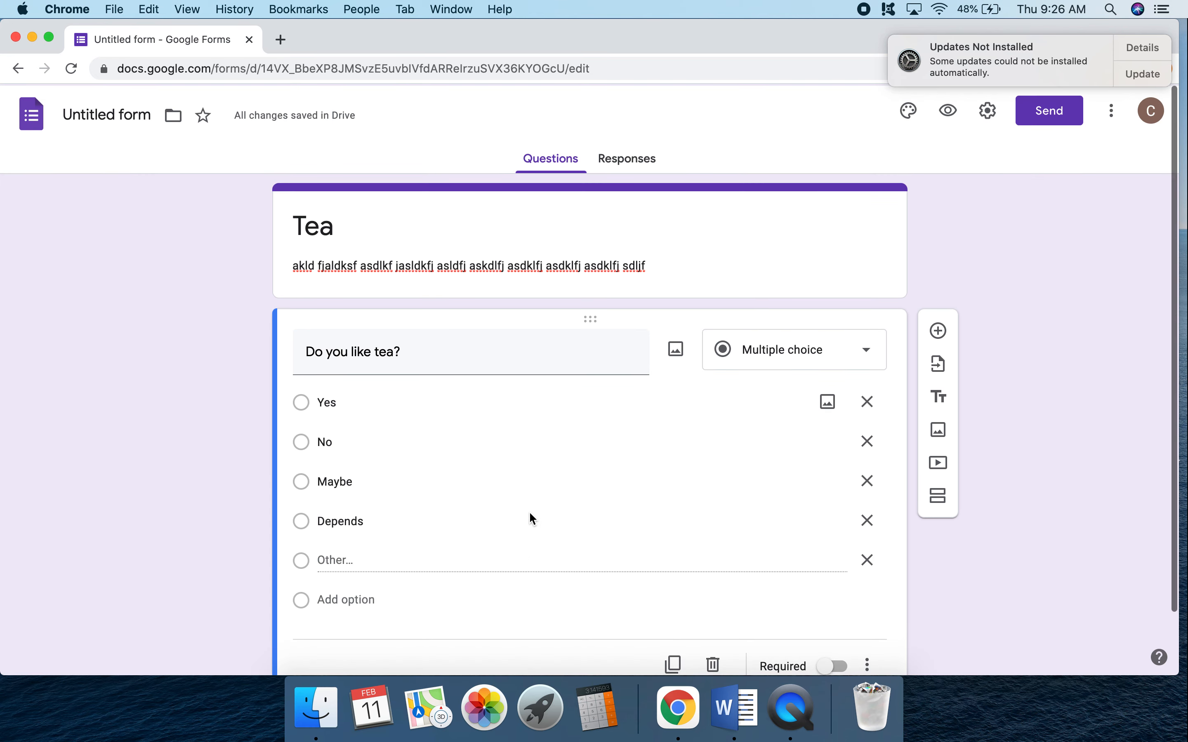
Make the "Do you like tea?" question required.
{"action": "scroll", "coordinate": [552, 535], "scroll_direction": "down", "scroll_amount": 2}
{"action": "scroll", "coordinate": [552, 536], "scroll_direction": "up", "scroll_amount": 1}
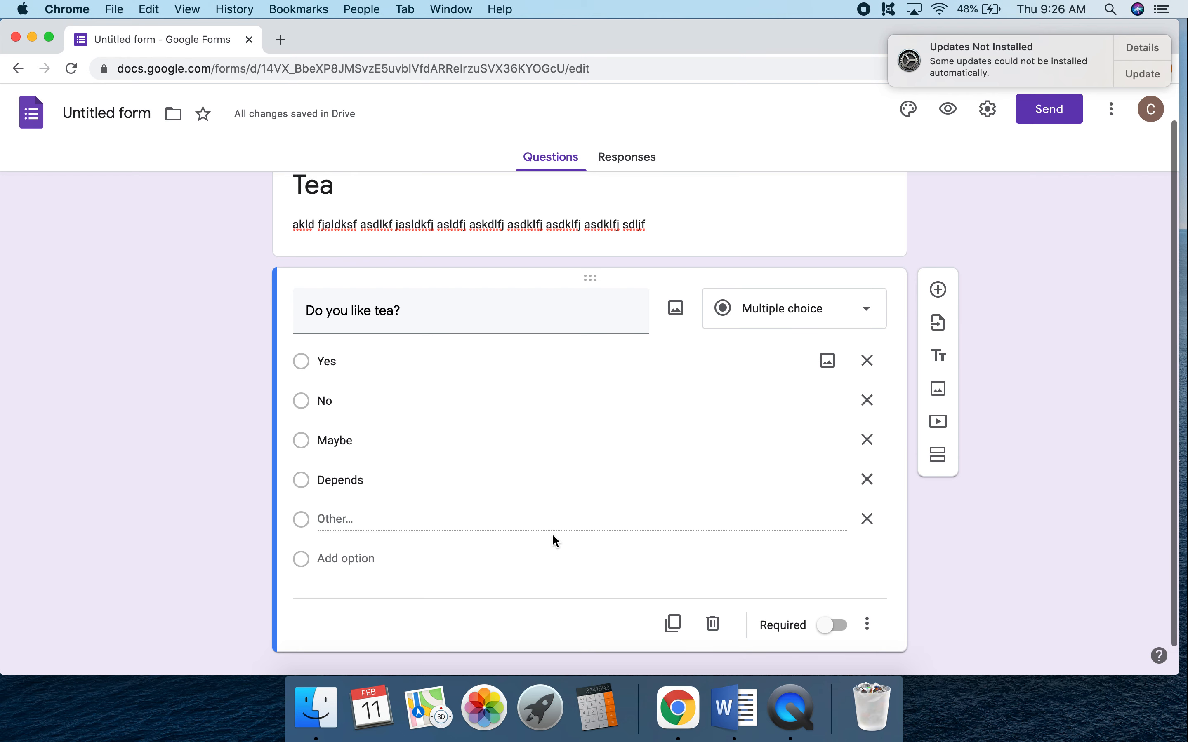
{"action": "left_click", "coordinate": [830, 630]}
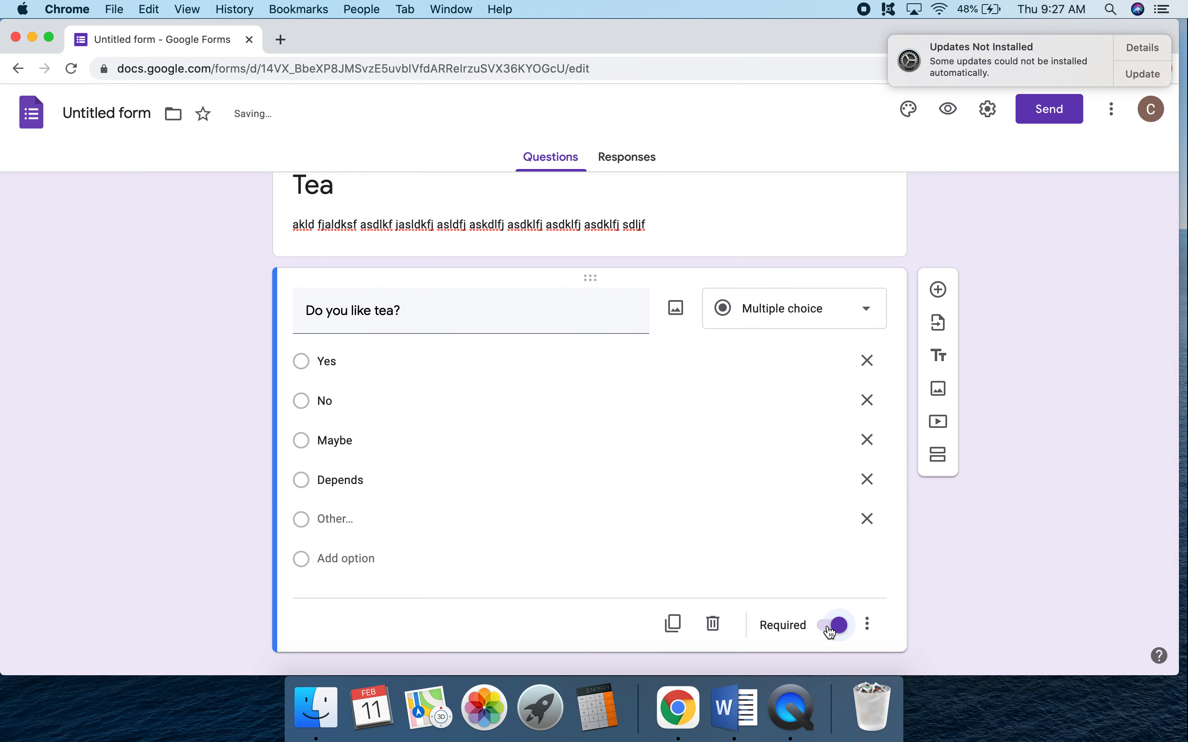
Add a short answer question reading "Explain your response to the previous question.".
{"action": "scroll", "coordinate": [803, 331], "scroll_direction": "down", "scroll_amount": 1}
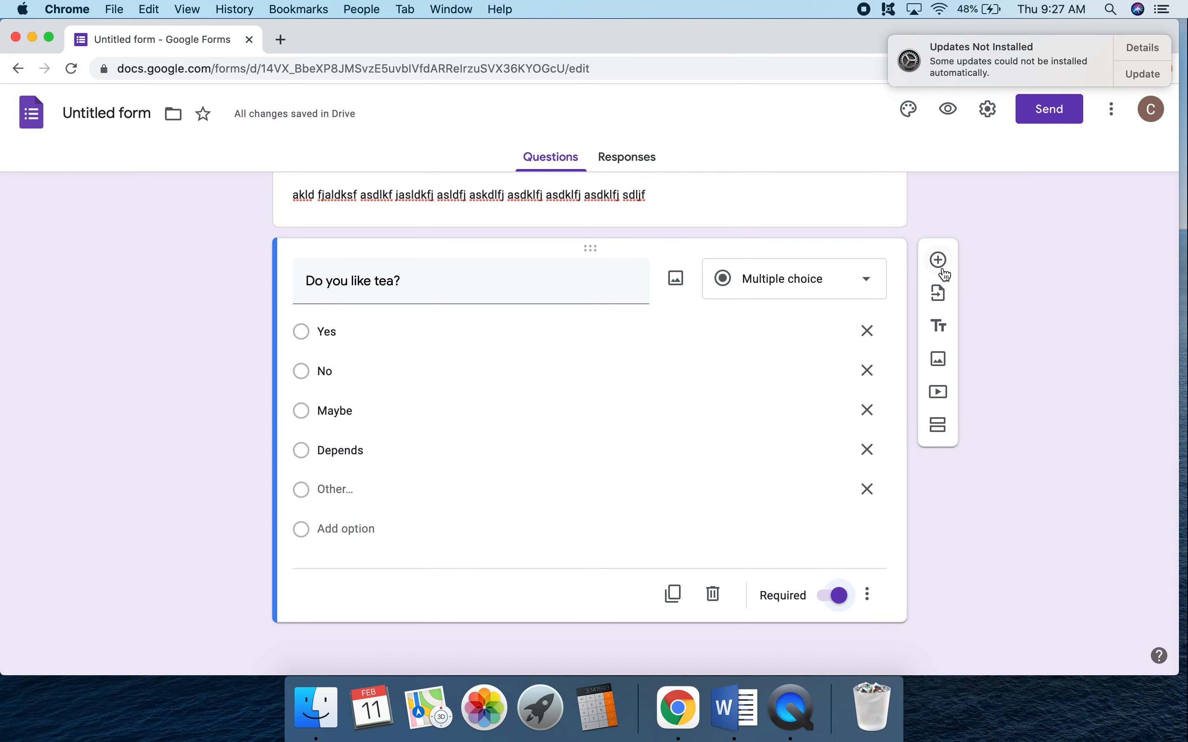
{"action": "left_click", "coordinate": [938, 260]}
{"action": "left_click", "coordinate": [787, 446]}
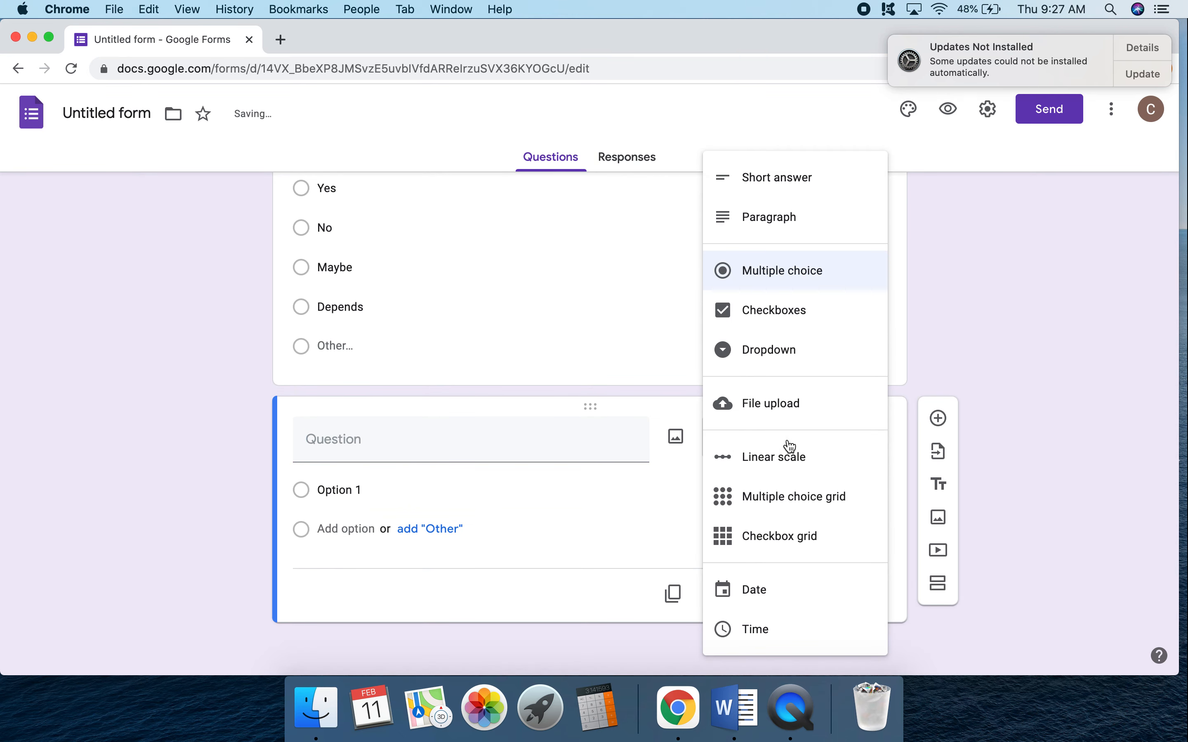
{"action": "left_click", "coordinate": [793, 180]}
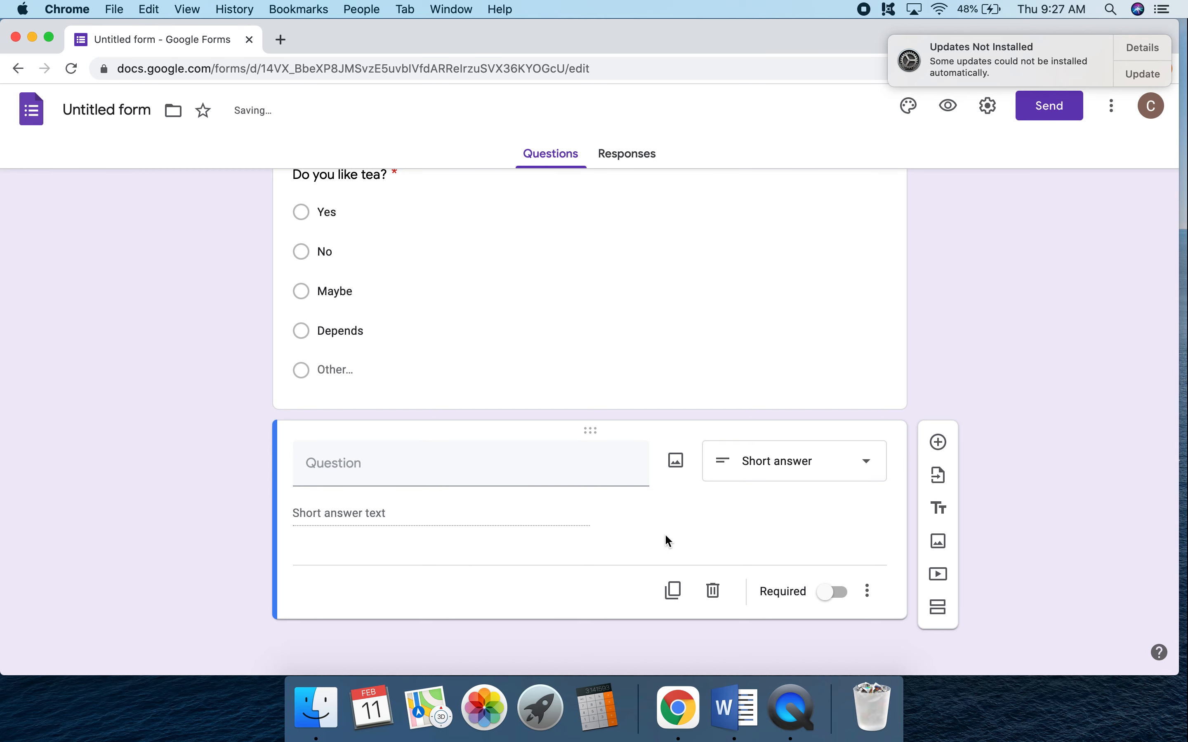
{"action": "left_click", "coordinate": [481, 466]}
{"action": "type", "text": "Explain yo"}
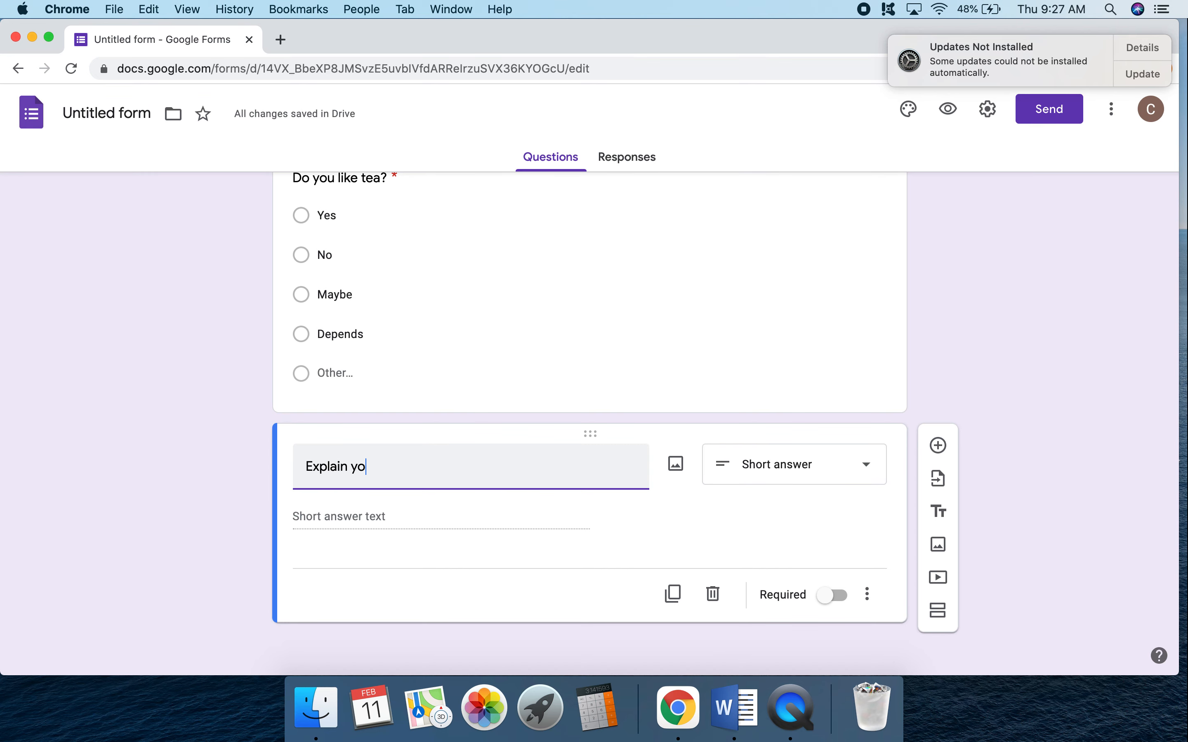
{"action": "type", "text": "ur response to the prev"}
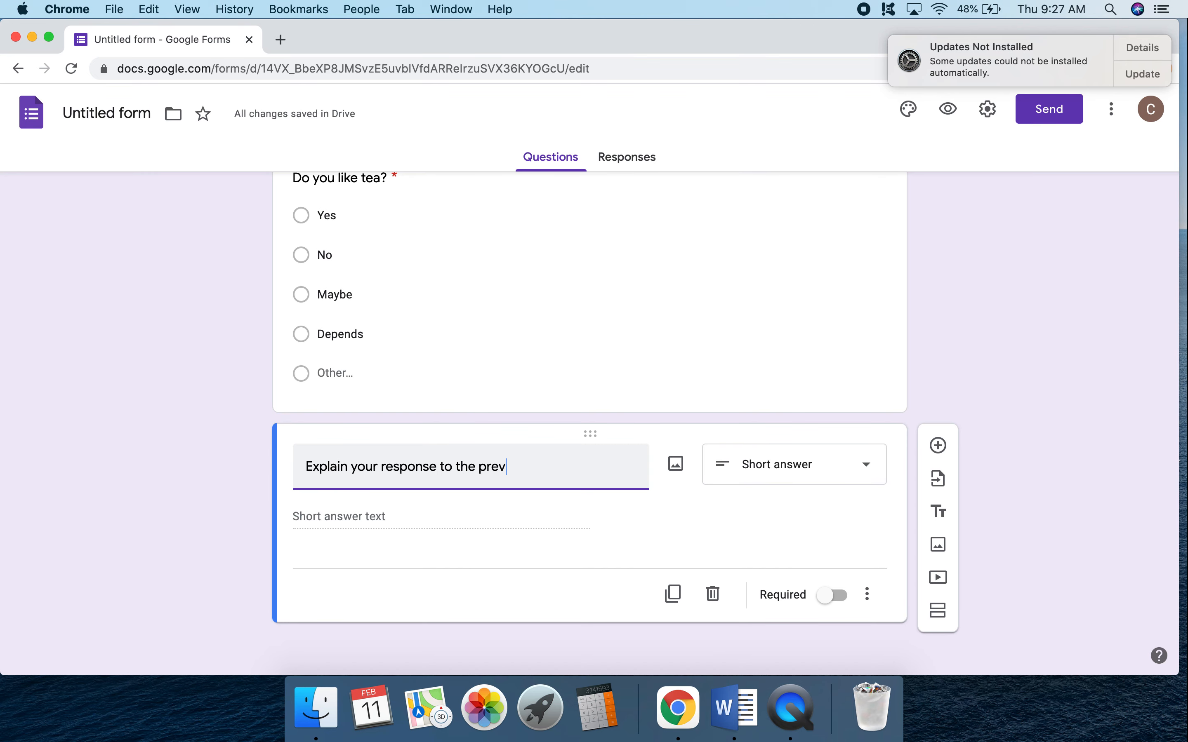
{"action": "type", "text": "ious question."}
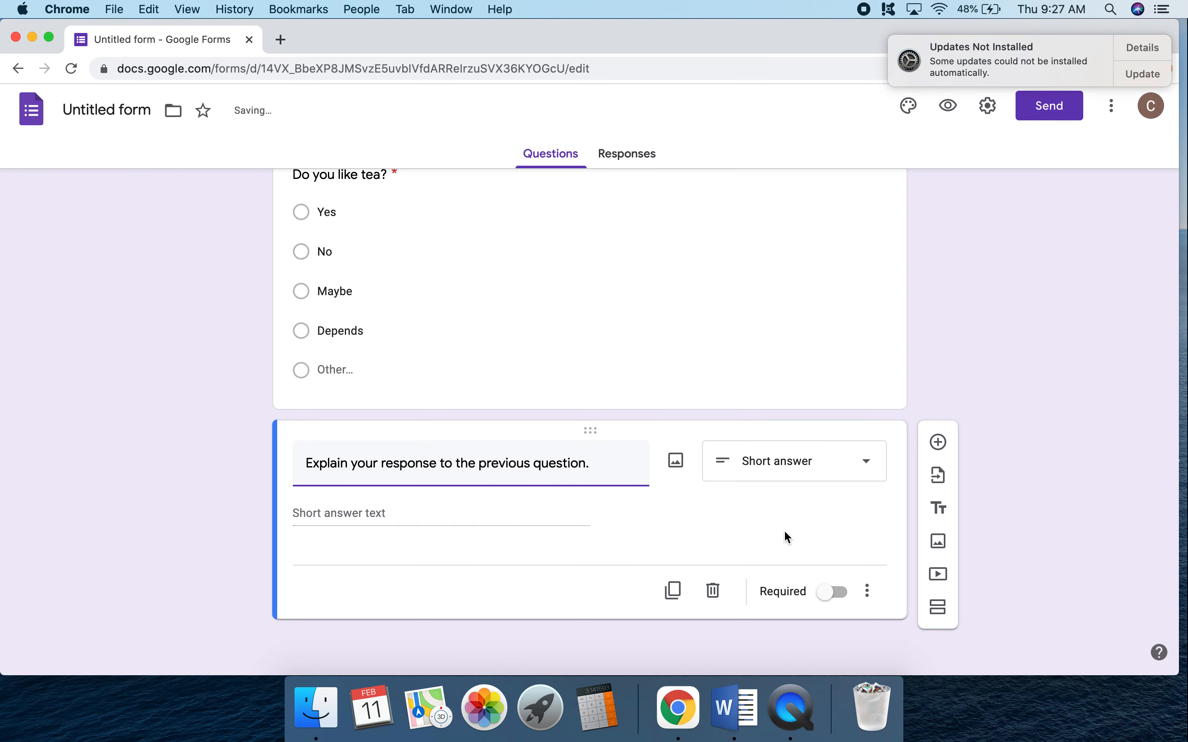
Add a checkboxes question reading "Check your favorite types of tea: Choose 2-3.".
{"action": "left_click", "coordinate": [932, 456]}
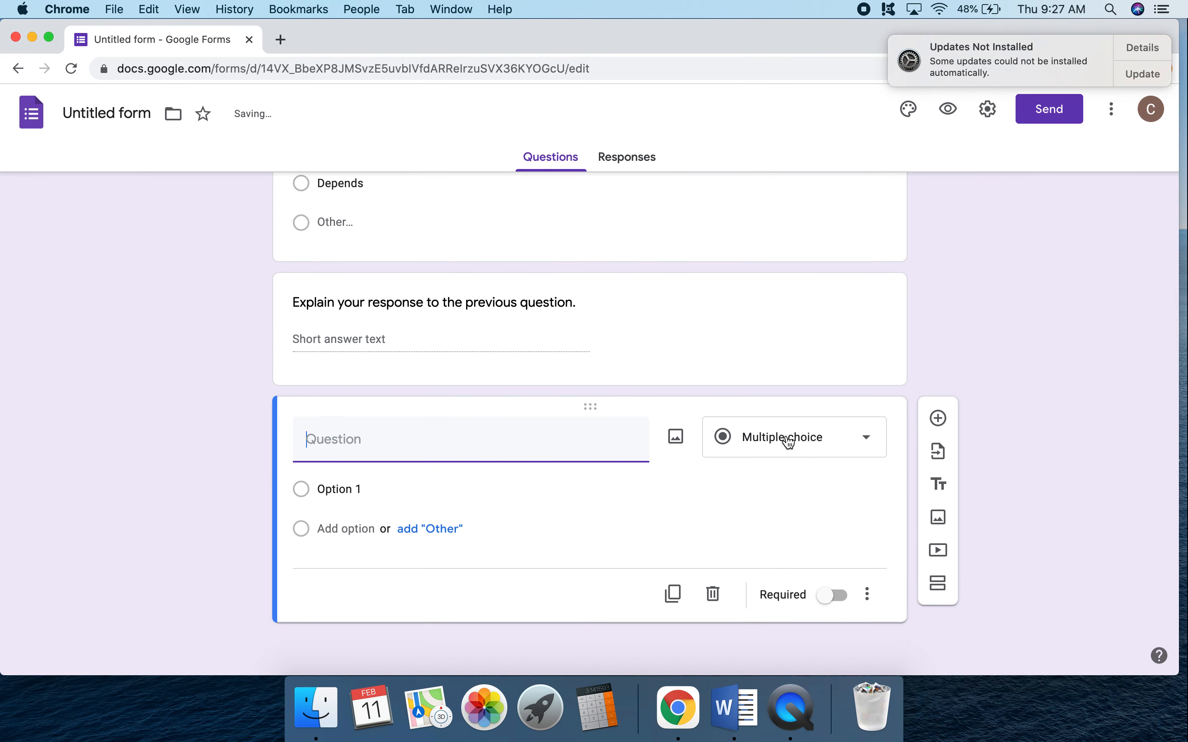
{"action": "left_click", "coordinate": [788, 442]}
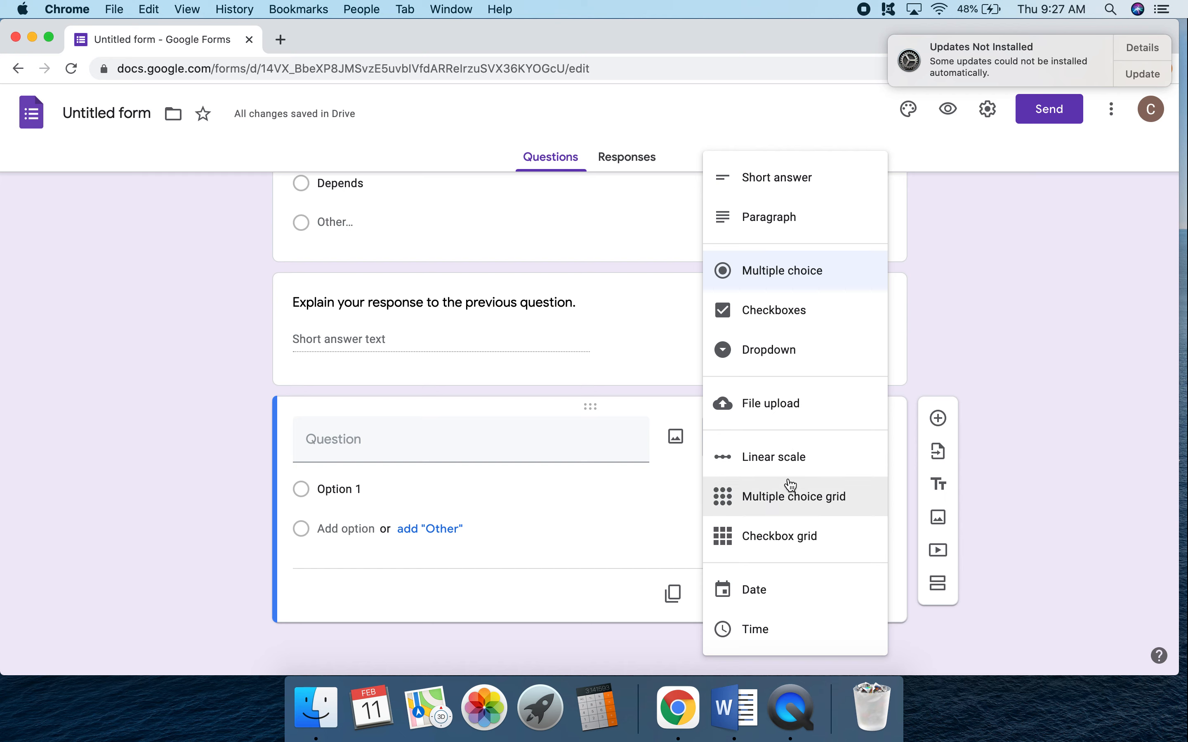
{"action": "left_click", "coordinate": [805, 313]}
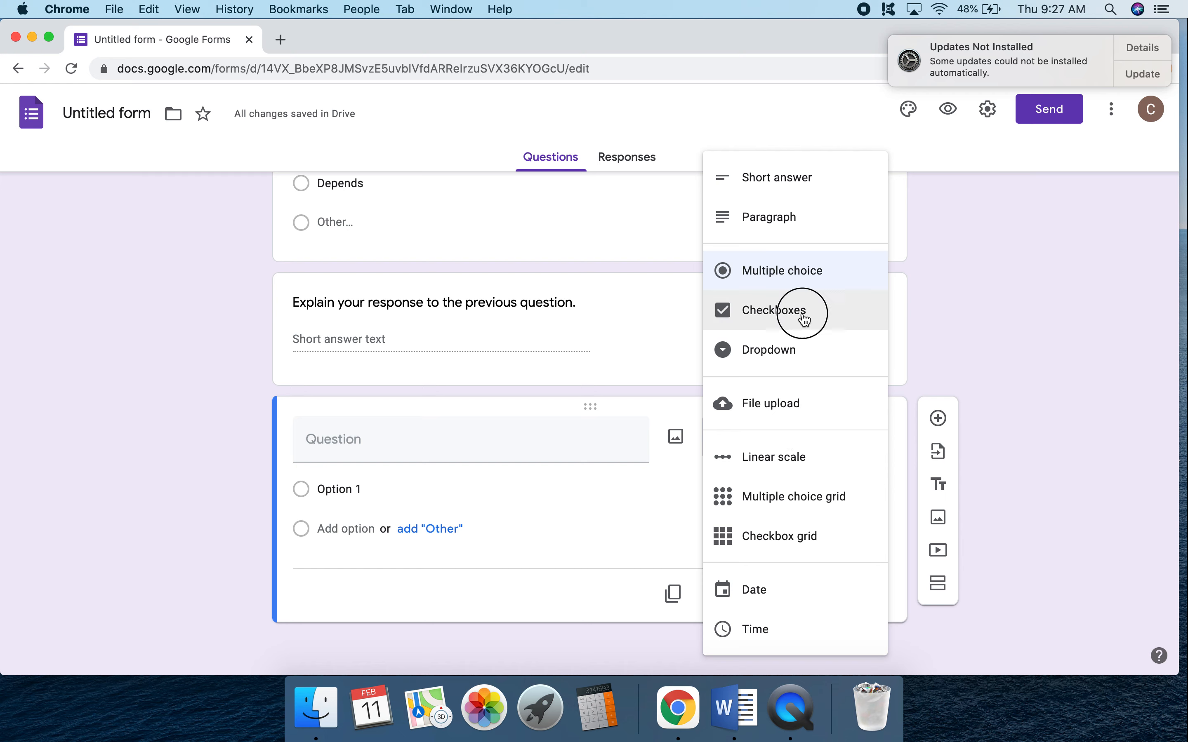
{"action": "type", "text": "Che"}
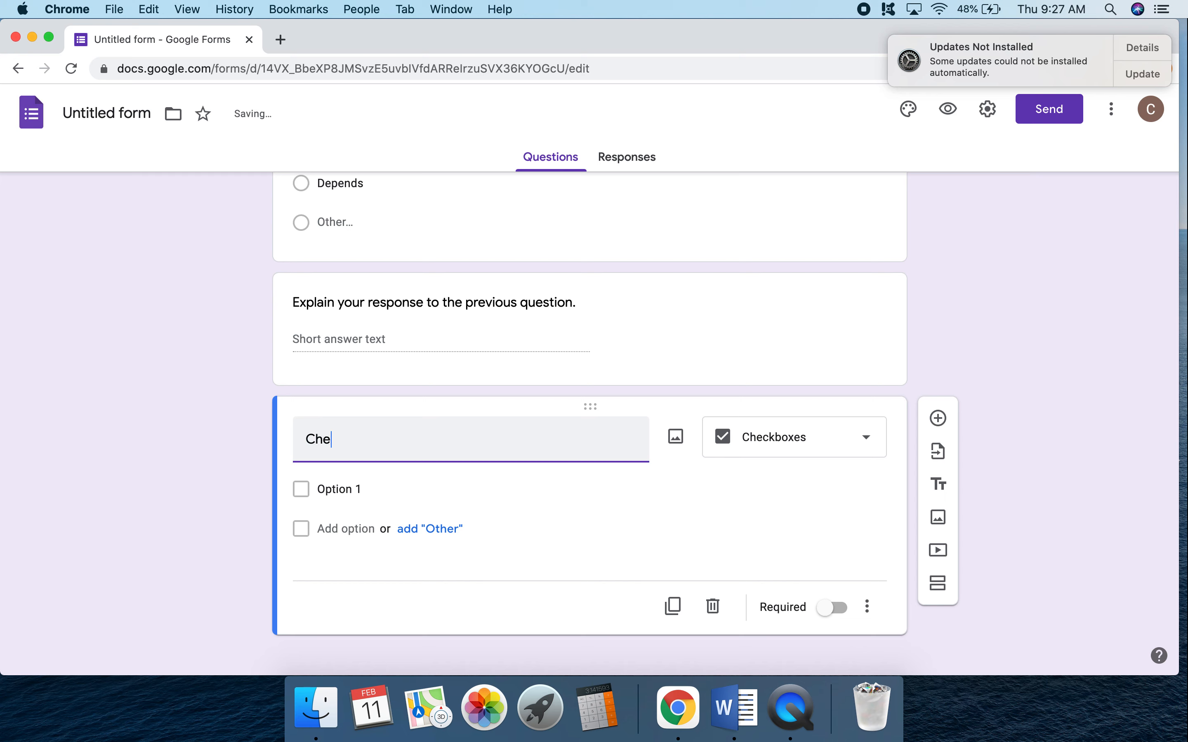
{"action": "type", "text": "c"}
{"action": "key", "text": "BackSpace"}
{"action": "key", "text": "BackSpace"}
{"action": "key", "text": "BackSpace"}
{"action": "key", "text": "BackSpace"}
{"action": "type", "text": "Check "}
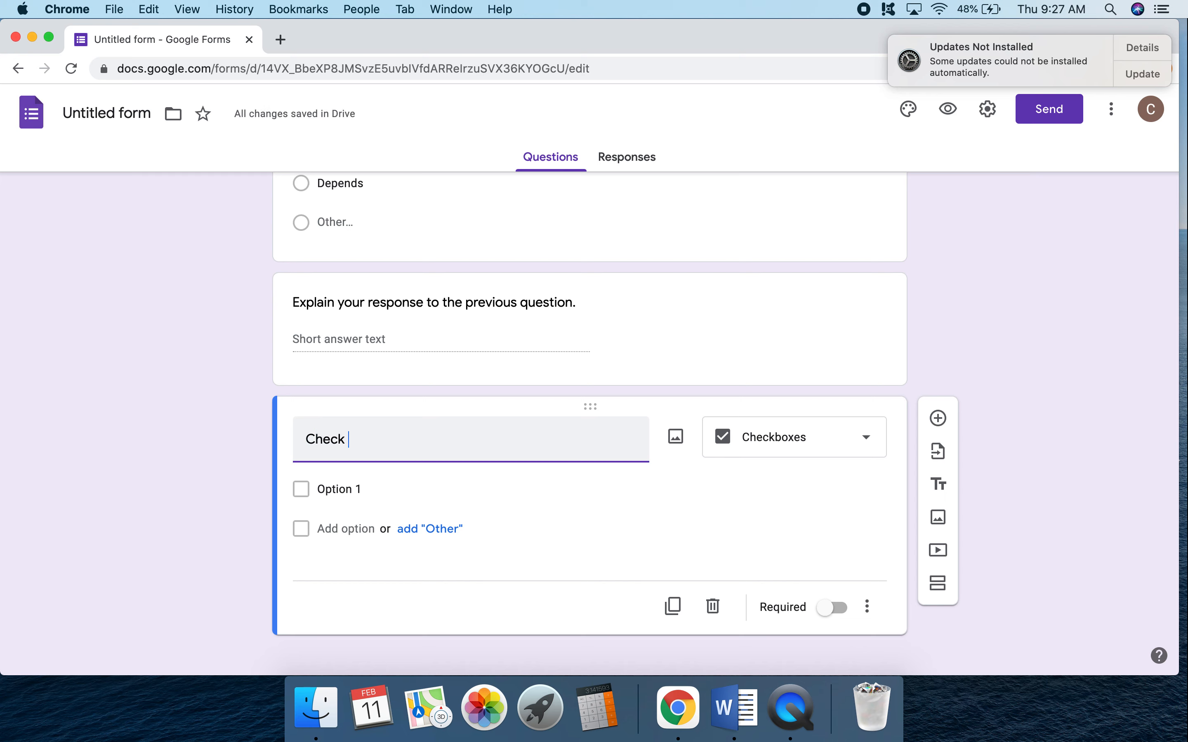
{"action": "type", "text": "your favorite types of "}
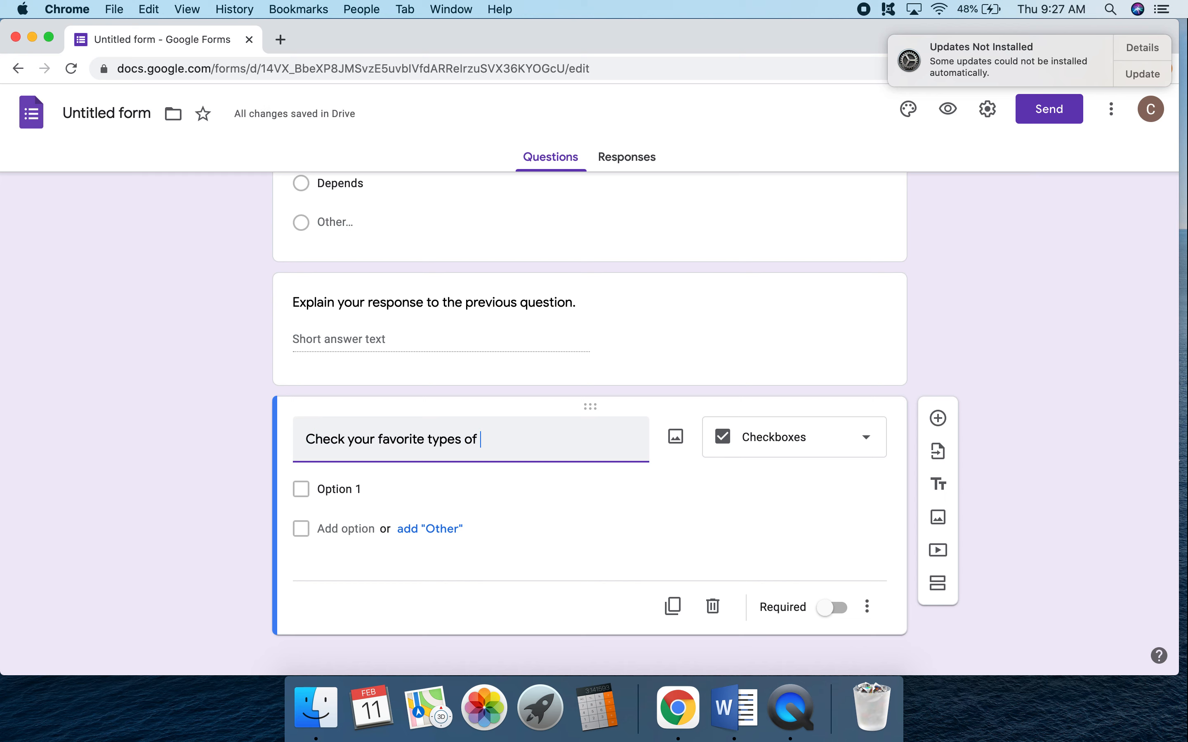
{"action": "type", "text": "tea:  Choose 2-3."}
Give the favorite tea types question the options Black, Green and Rooibos, plus a fourth option with its default text.
{"action": "left_click", "coordinate": [414, 489]}
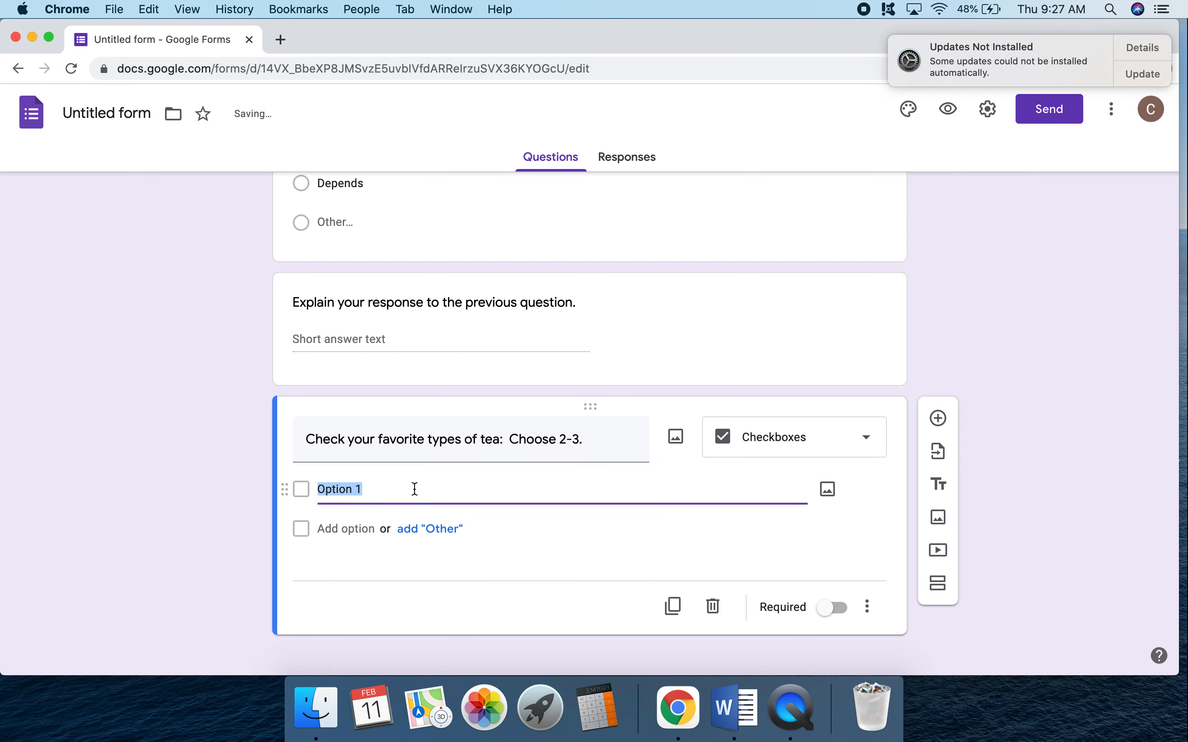
{"action": "type", "text": "Black"}
{"action": "left_click", "coordinate": [346, 529]}
{"action": "type", "text": "G"}
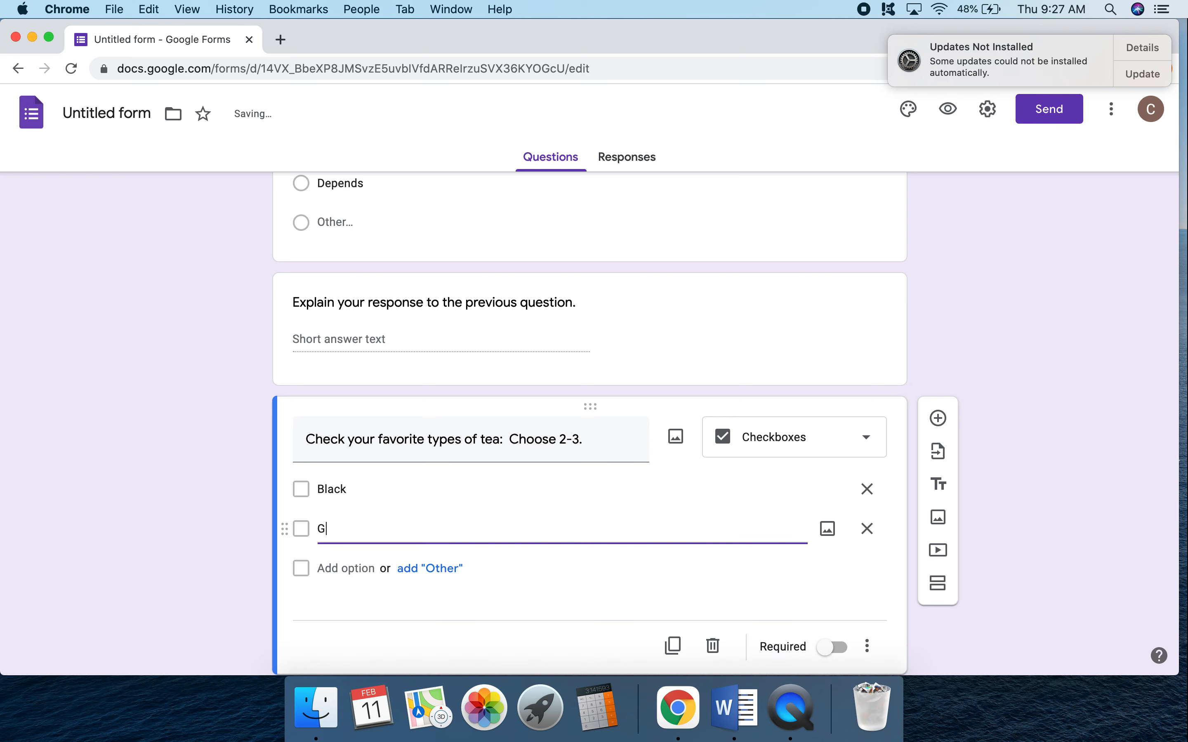
{"action": "type", "text": "reen"}
{"action": "left_click", "coordinate": [329, 568]}
{"action": "type", "text": "Roois"}
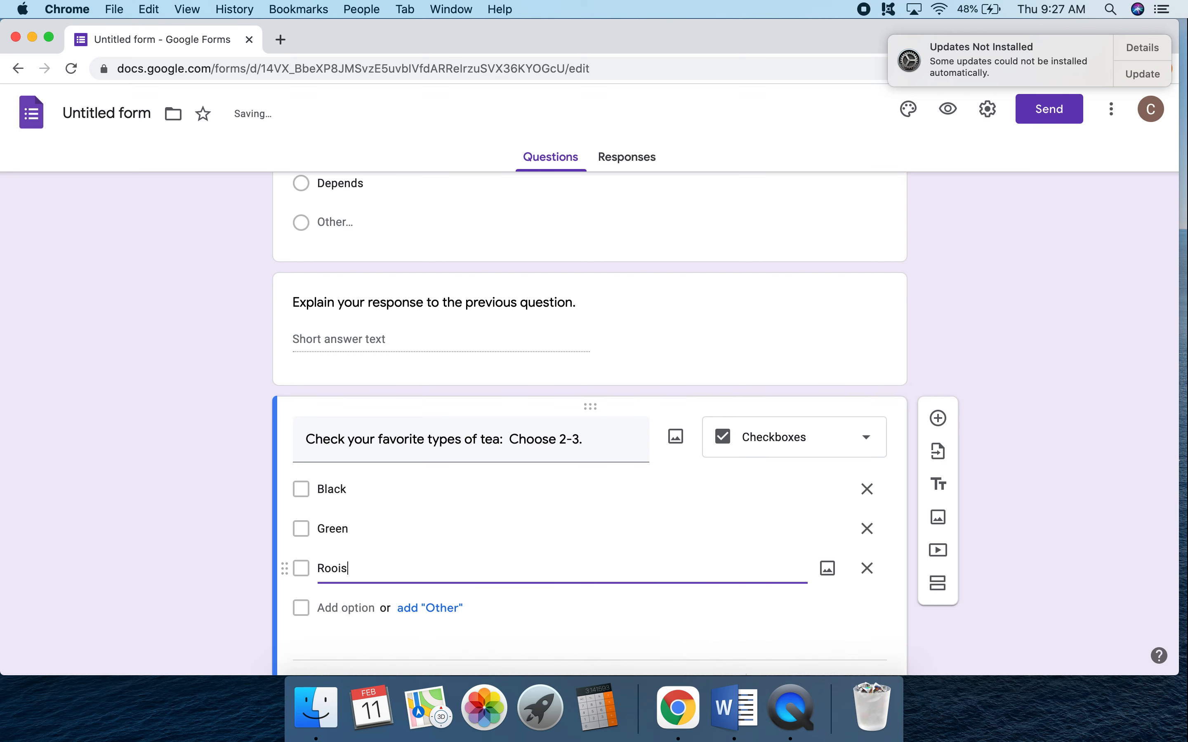
{"action": "key", "text": "BackSpace"}
{"action": "type", "text": "bos"}
{"action": "scroll", "coordinate": [480, 596], "scroll_direction": "down", "scroll_amount": 3}
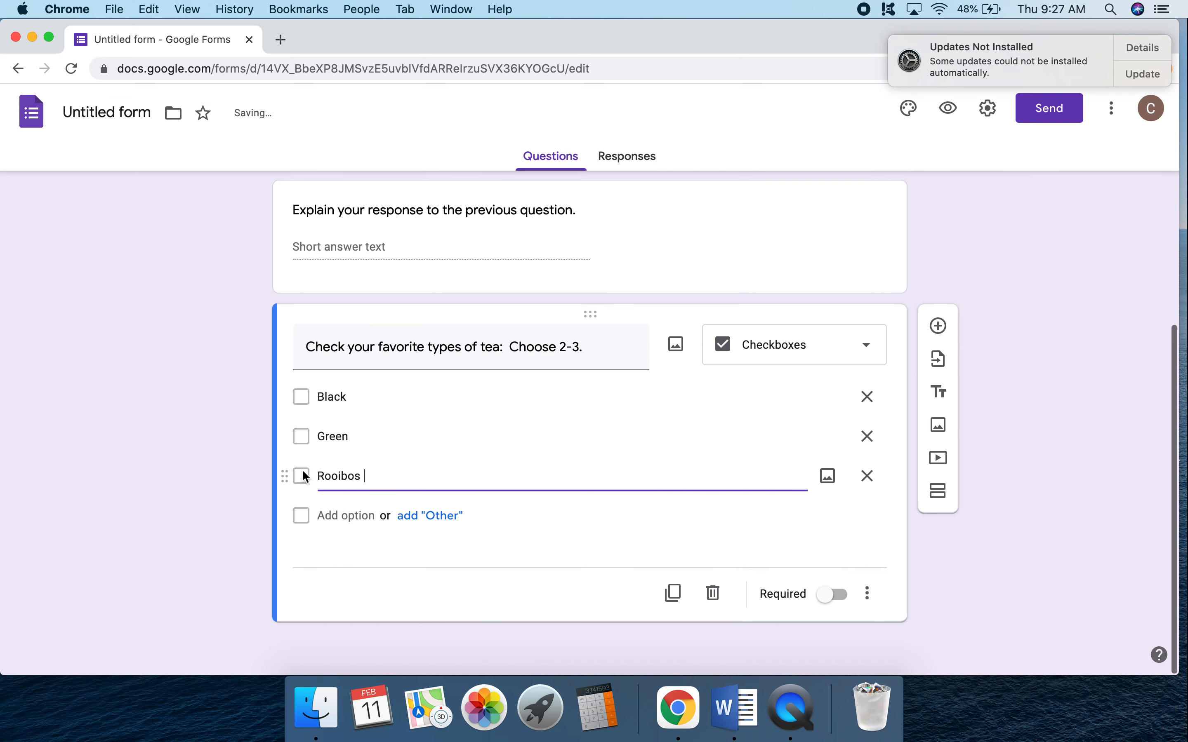
{"action": "left_click", "coordinate": [334, 517]}
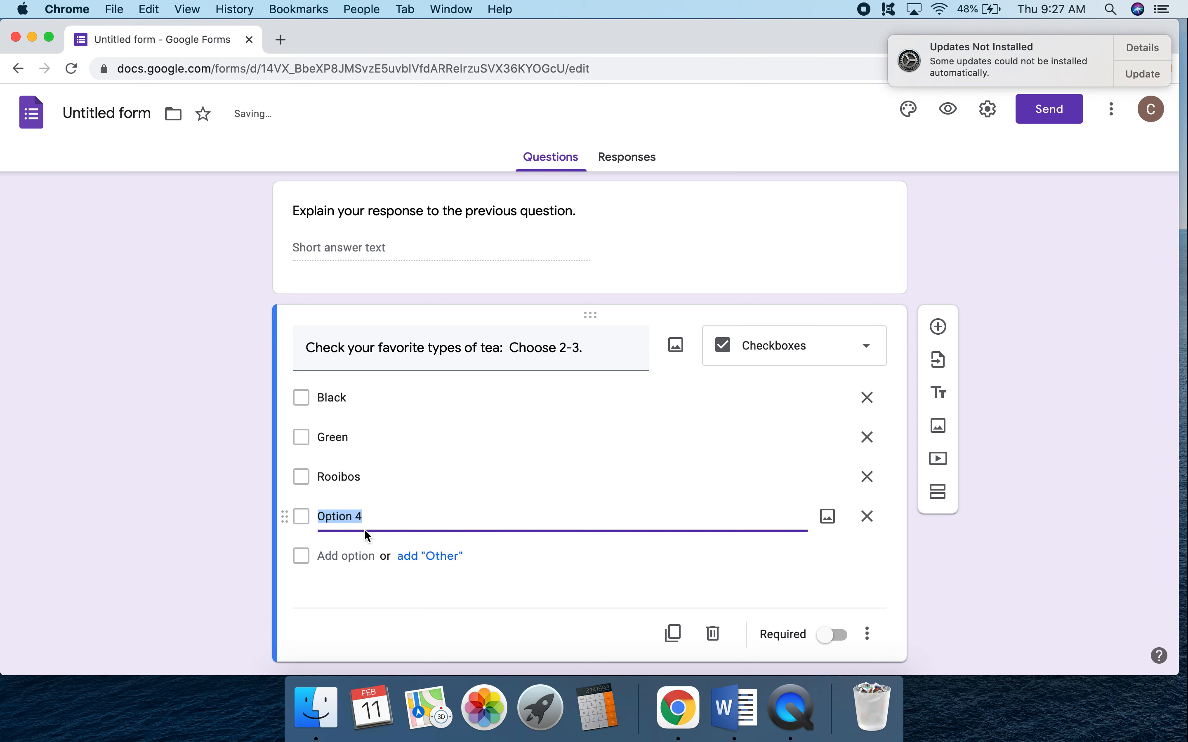
Add a linear scale question reading "How much do you like tea?".
{"action": "scroll", "coordinate": [633, 545], "scroll_direction": "down", "scroll_amount": 1}
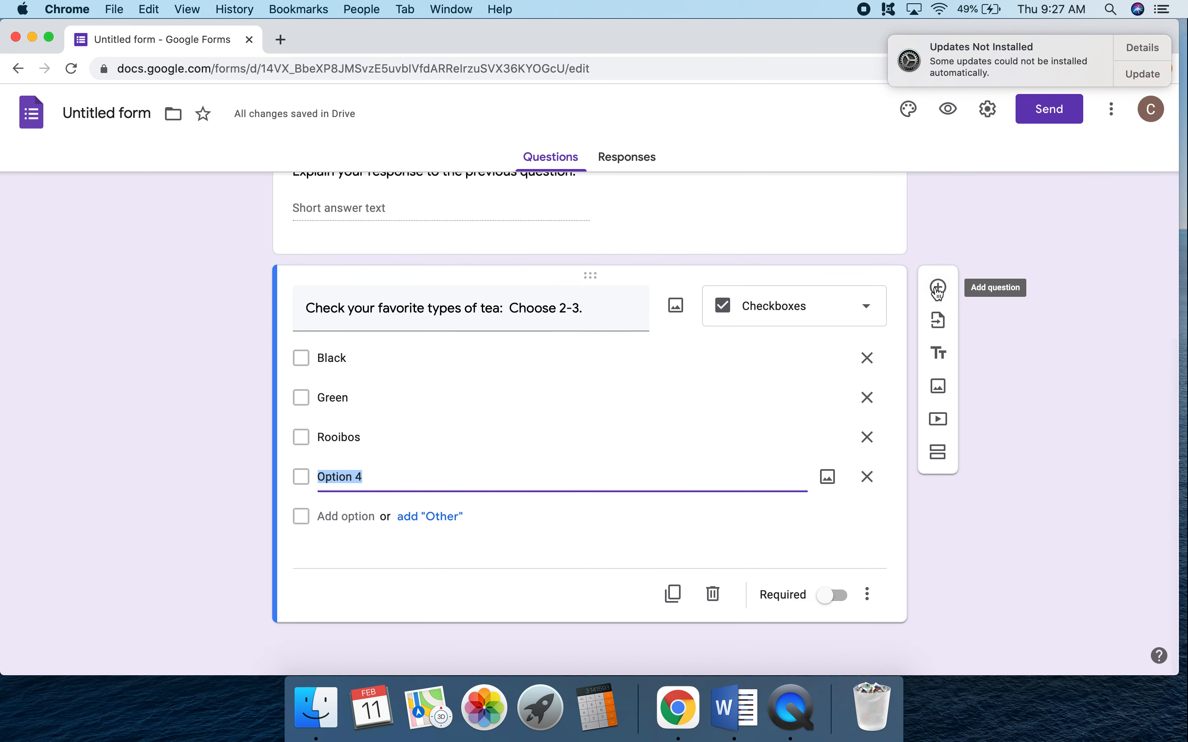
{"action": "left_click", "coordinate": [934, 303]}
{"action": "left_click", "coordinate": [795, 436]}
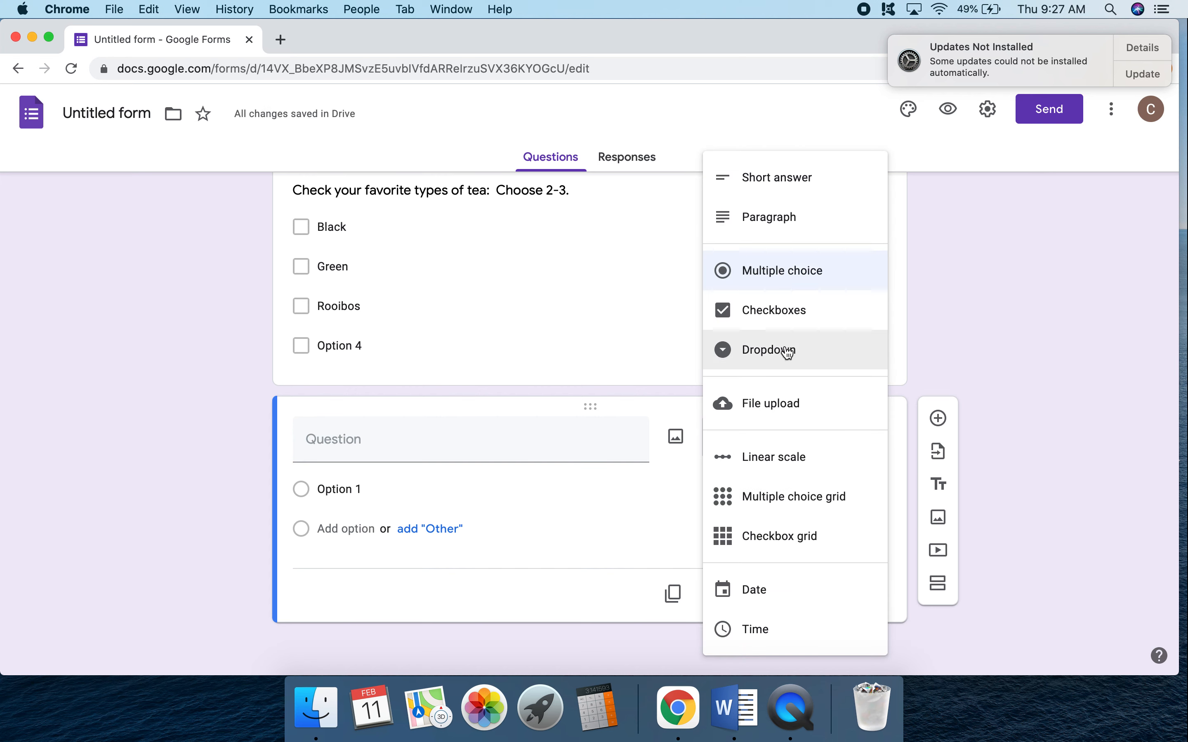
{"action": "left_click", "coordinate": [790, 459]}
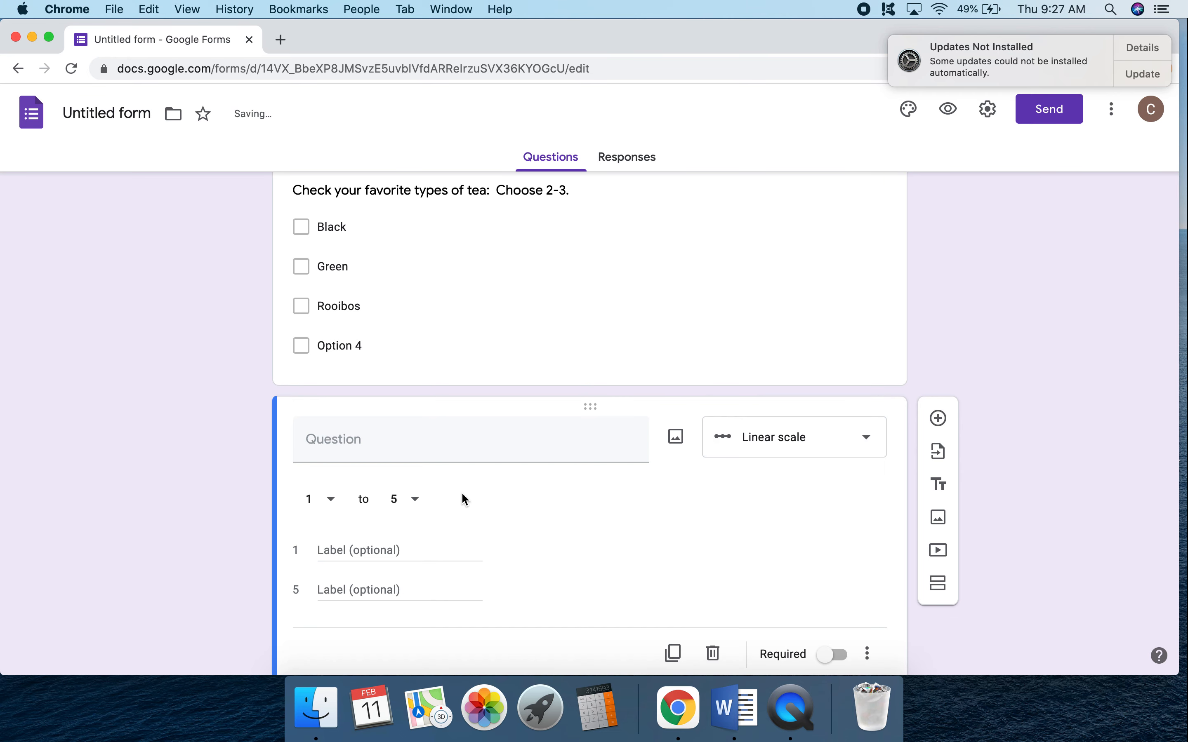
{"action": "left_click", "coordinate": [371, 387]}
{"action": "type", "text": "How m"}
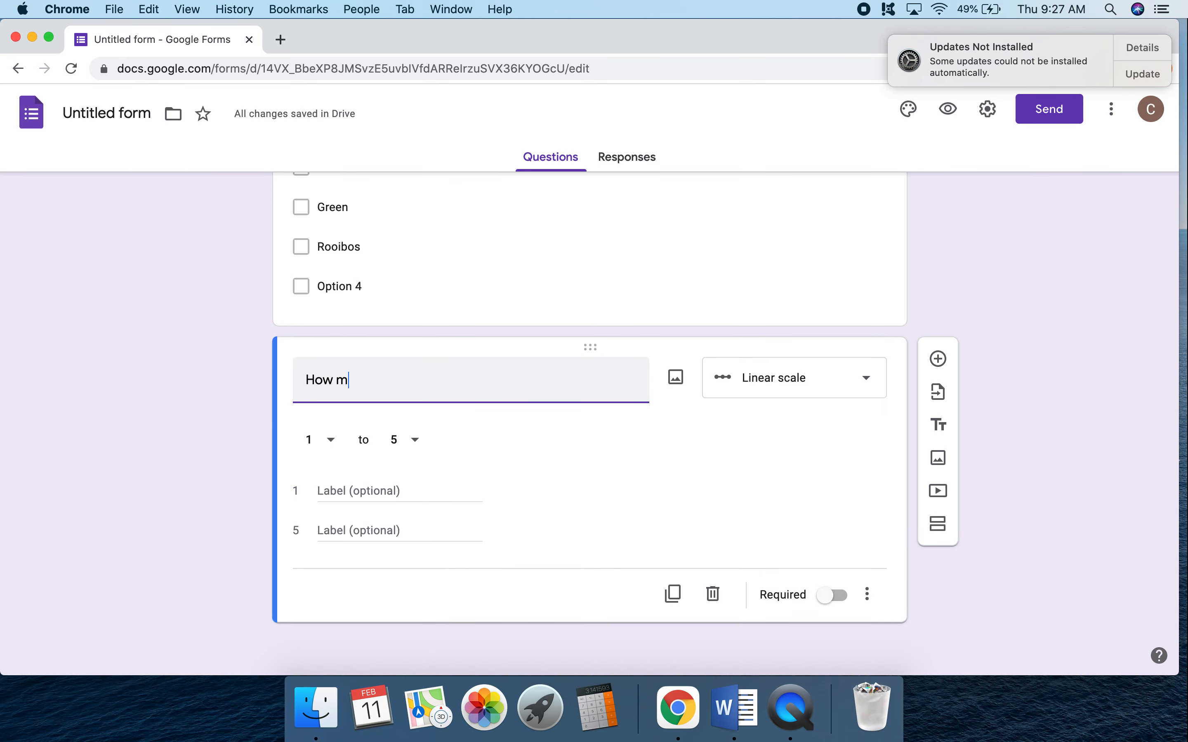
{"action": "type", "text": "uch do you like tea?"}
Label scale value 1 "I don't" and value 5 "I love it.", and make the linear scale question required.
{"action": "left_click", "coordinate": [342, 493]}
{"action": "type", "text": "I"}
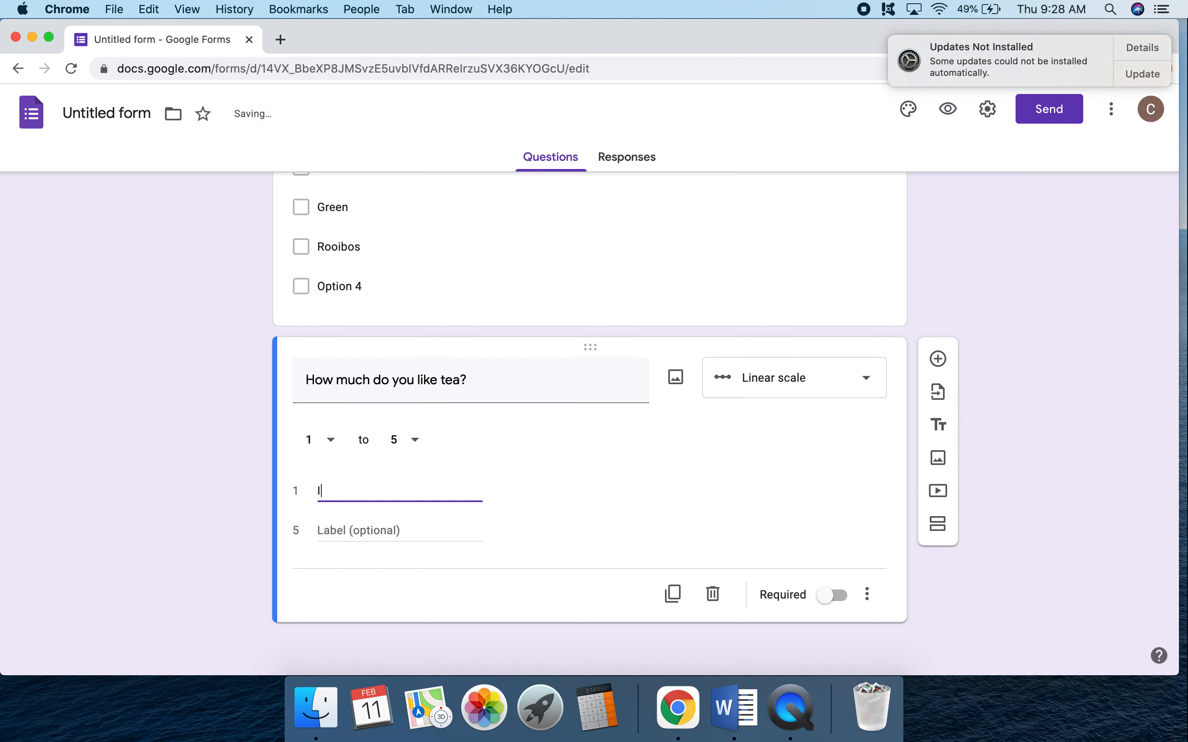
{"action": "type", "text": " don't"}
{"action": "left_click", "coordinate": [356, 533]}
{"action": "type", "text": "I love it."}
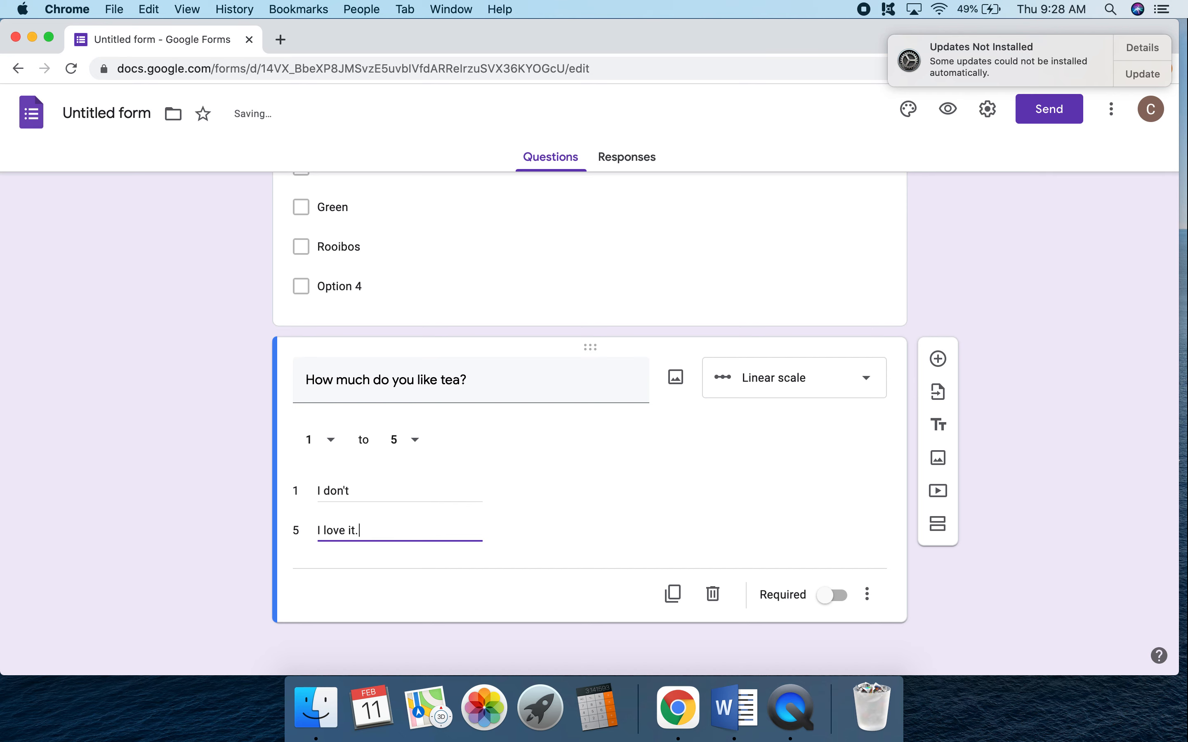
{"action": "left_click", "coordinate": [829, 598]}
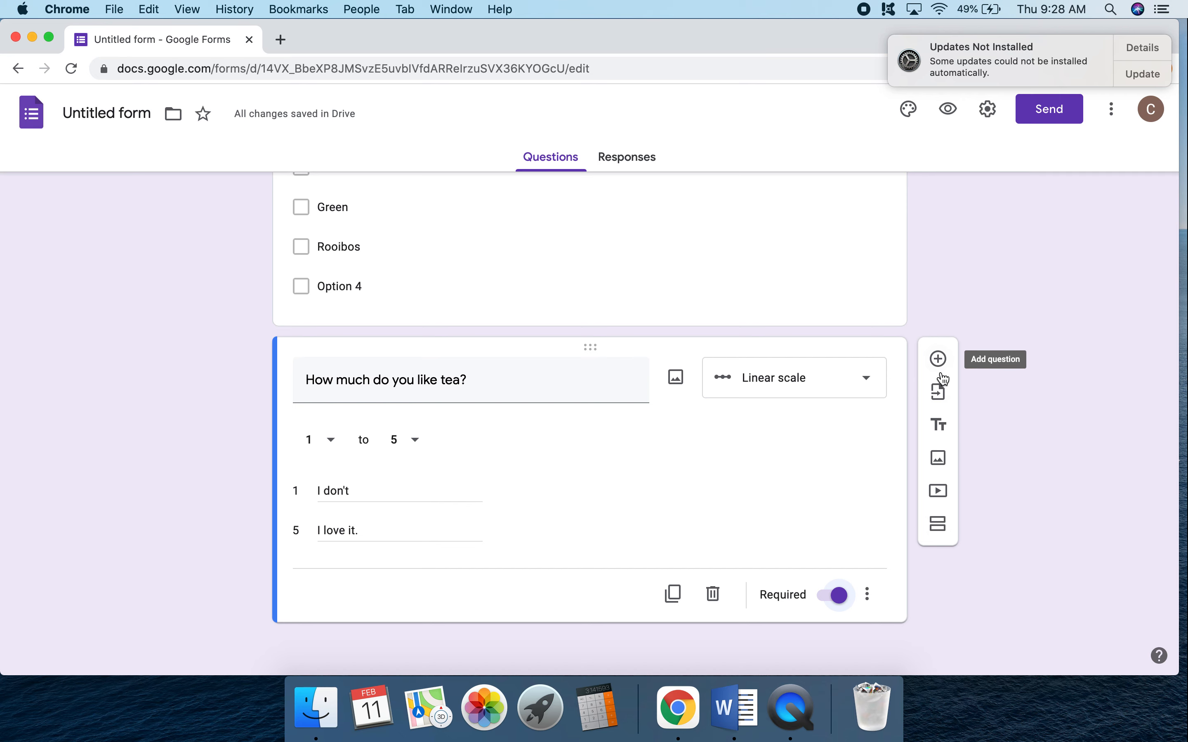
Add a title and description block and move it above the "How much do you like tea?" question.
{"action": "left_click", "coordinate": [938, 429]}
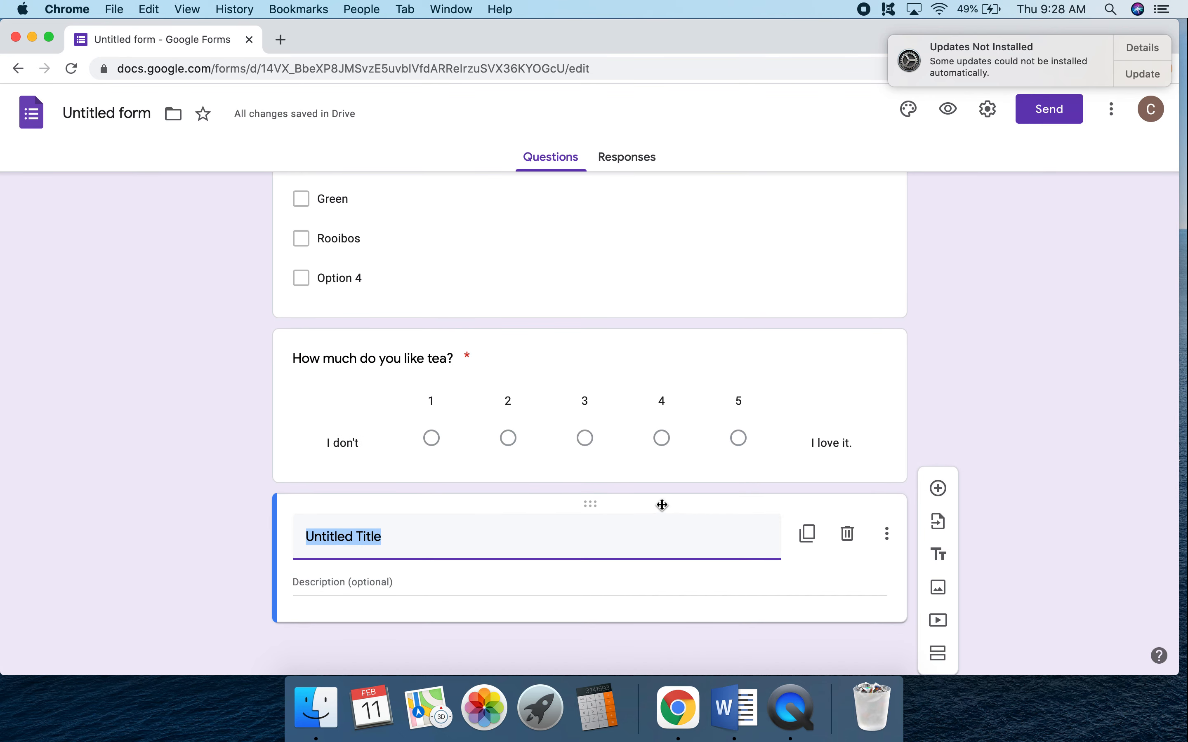
{"action": "left_click_drag", "start_coordinate": [661, 504], "coordinate": [644, 328]}
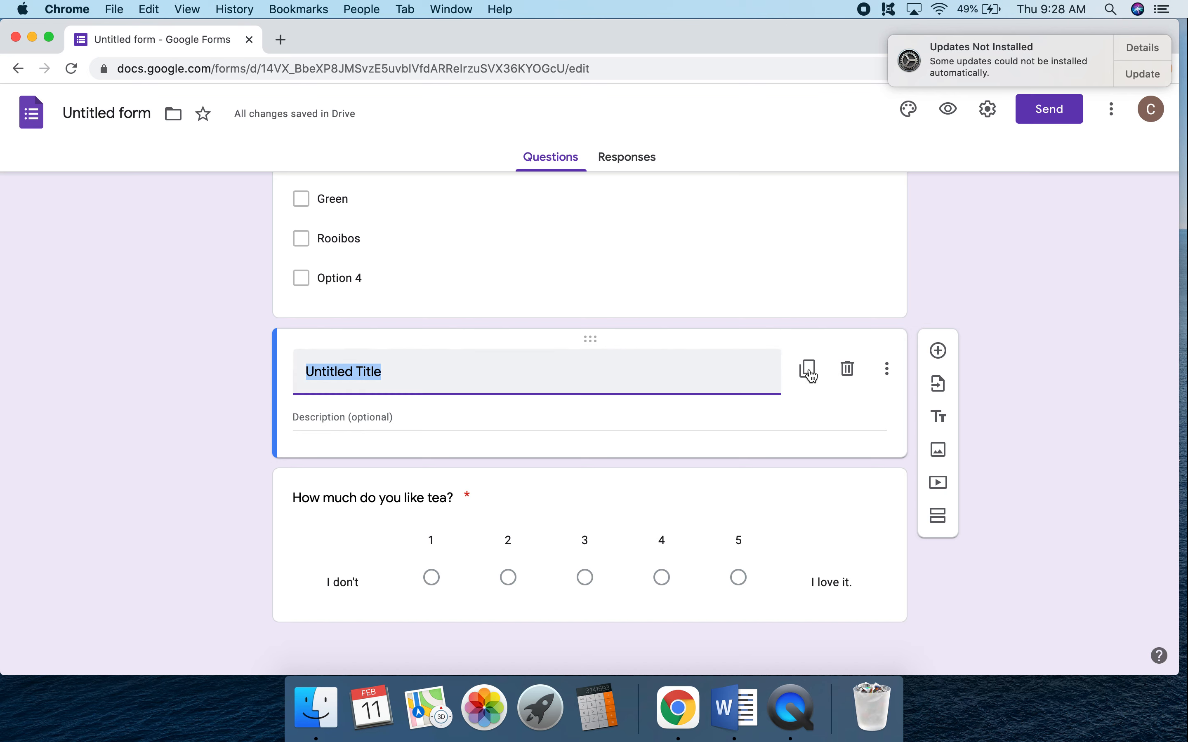
Add a section titled "Tea Cups" after the untitled title block, and move the linear scale question directly below the form's Tea header.
{"action": "left_click", "coordinate": [937, 516]}
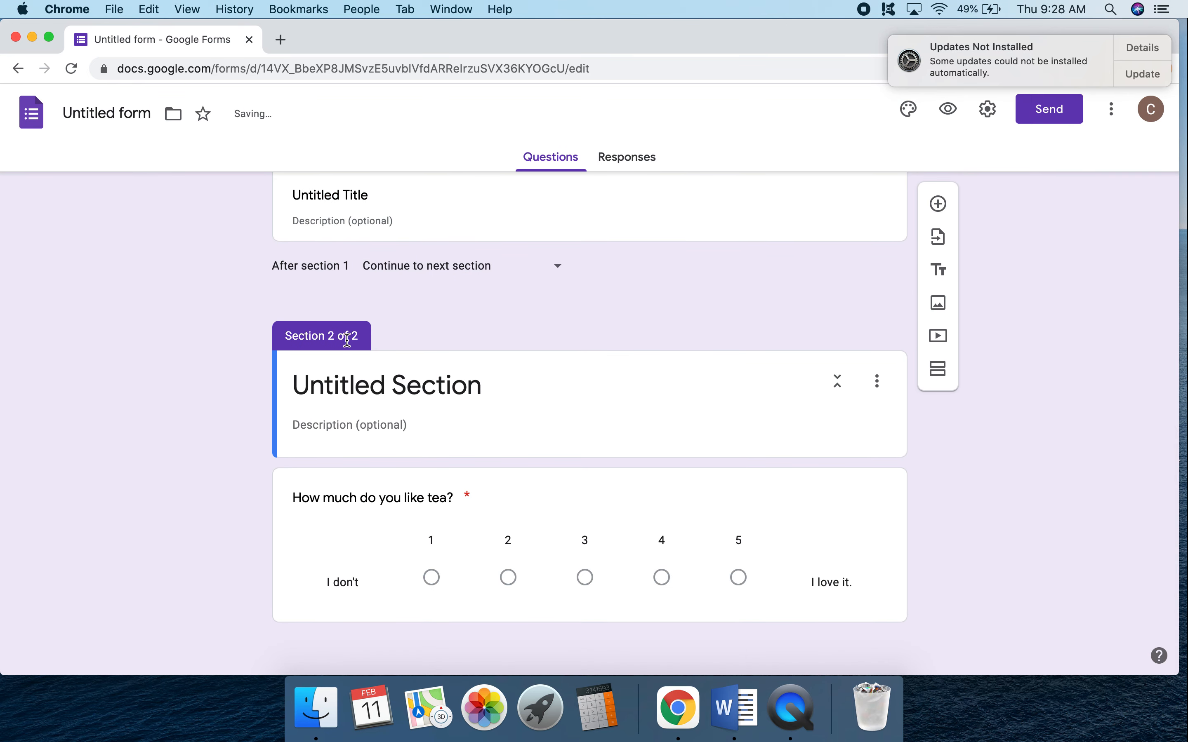
{"action": "left_click", "coordinate": [336, 383]}
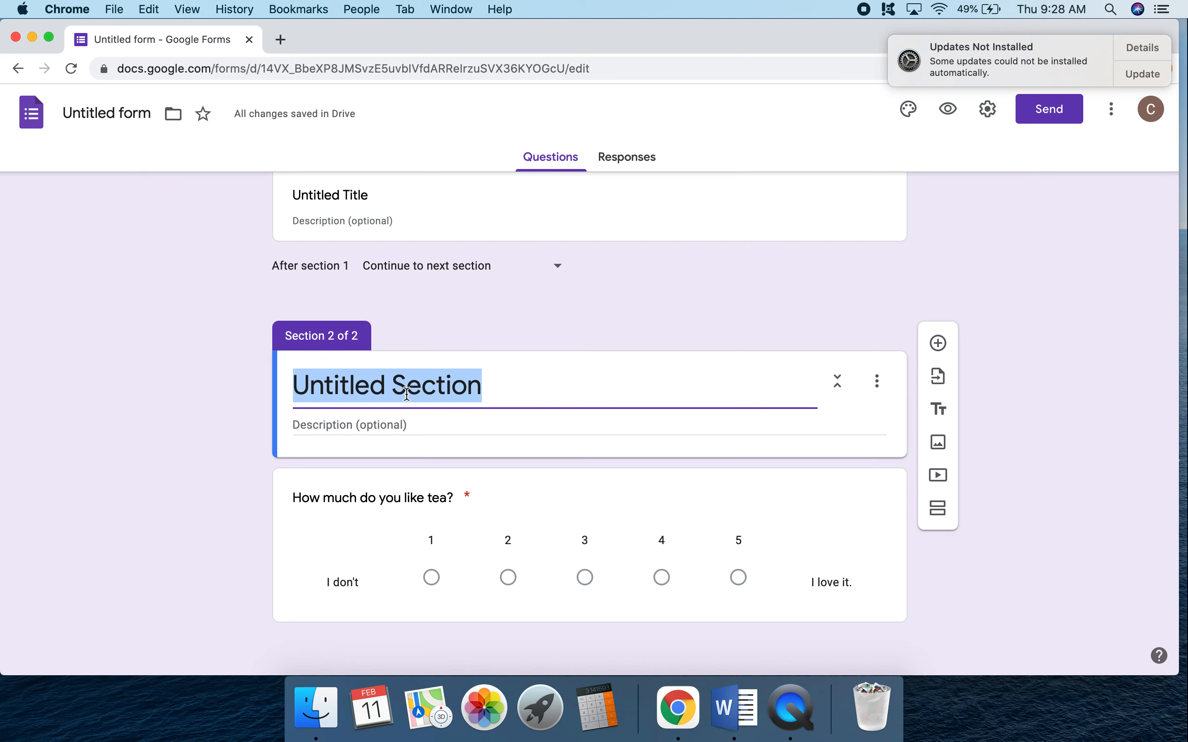
{"action": "type", "text": "TEa"}
{"action": "key", "text": "BackSpace"}
{"action": "key", "text": "BackSpace"}
{"action": "key", "text": "BackSpace"}
{"action": "type", "text": "ea"}
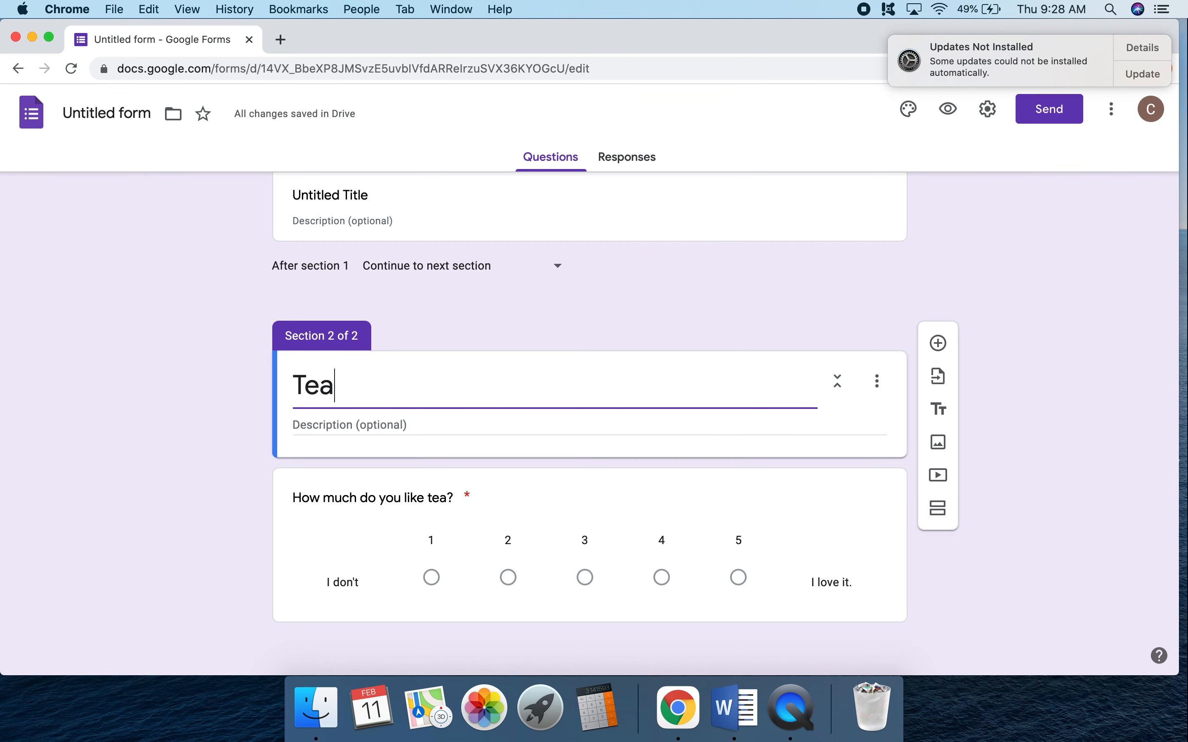
{"action": "type", "text": " Cups"}
{"action": "left_click", "coordinate": [456, 448]}
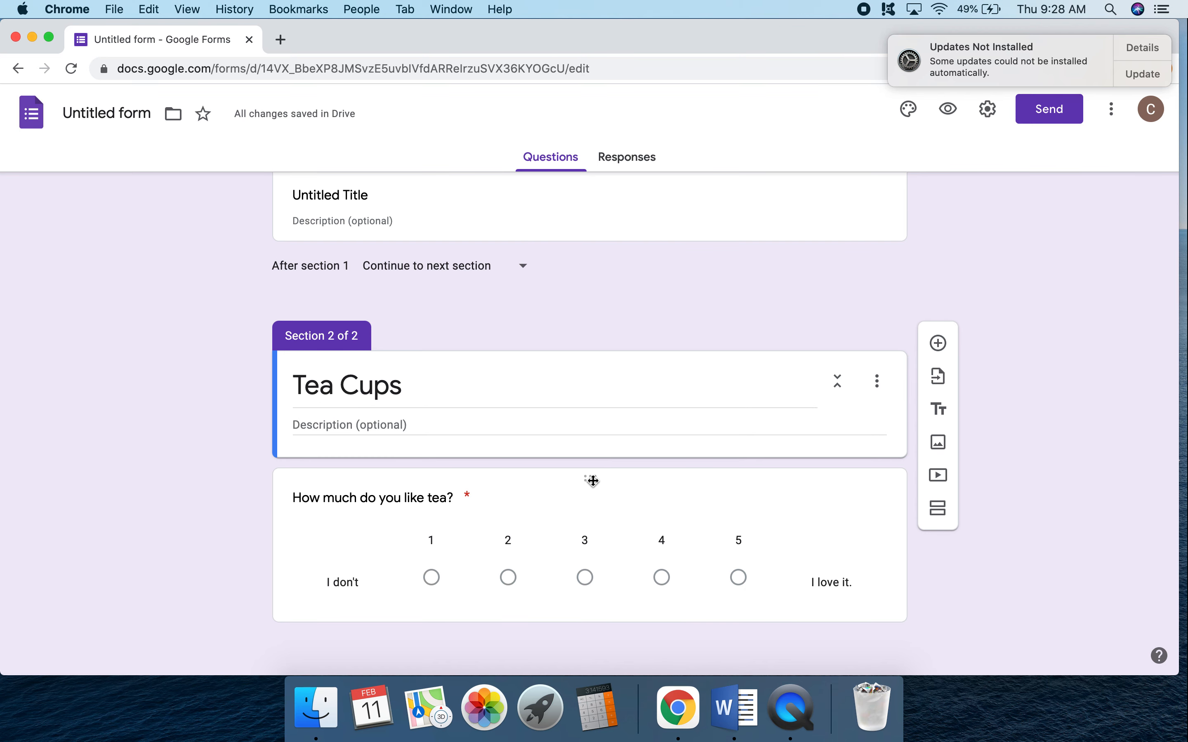
{"action": "left_click_drag", "start_coordinate": [608, 478], "coordinate": [612, 319]}
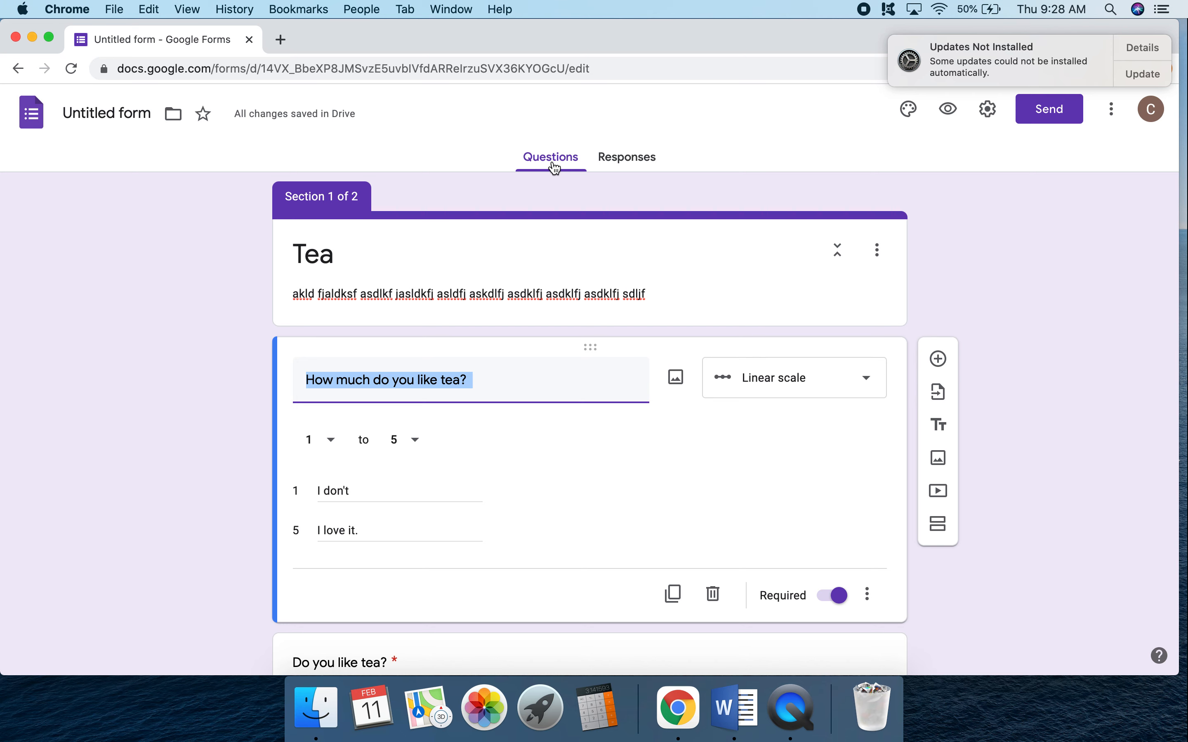
Check the form's responses page, then preview the form as respondents see it and close the preview.
{"action": "left_click", "coordinate": [629, 163]}
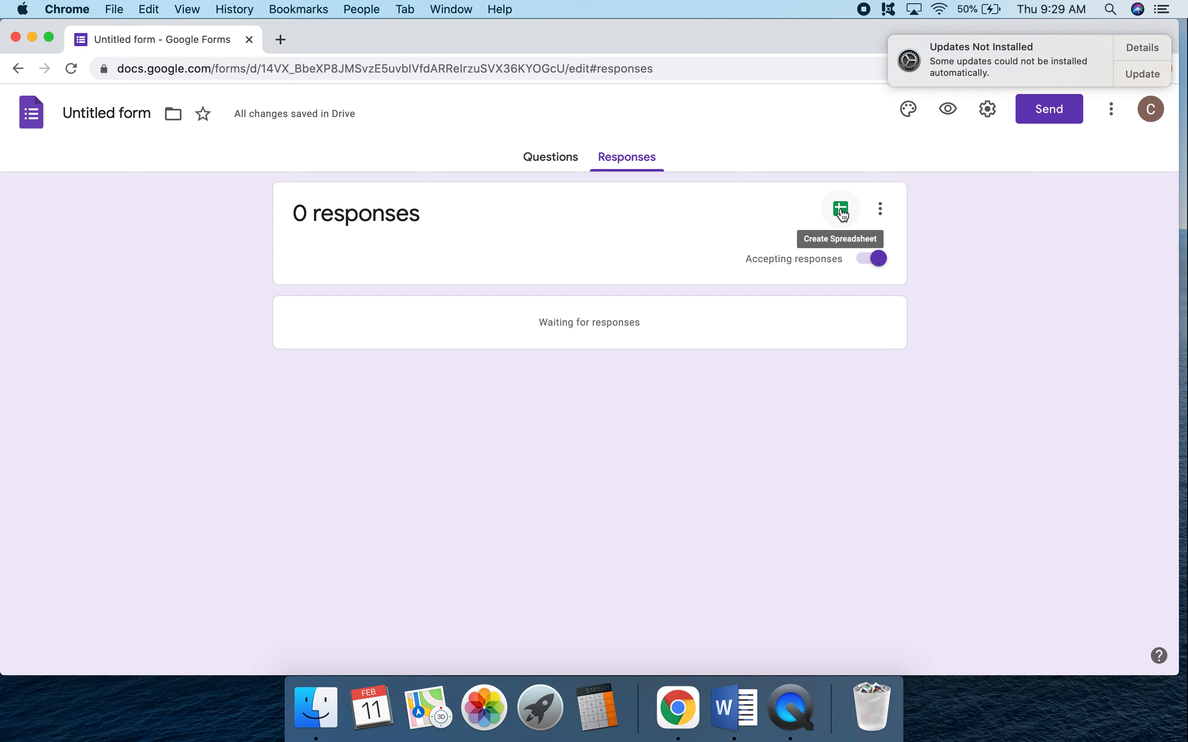
{"action": "left_click", "coordinate": [550, 167]}
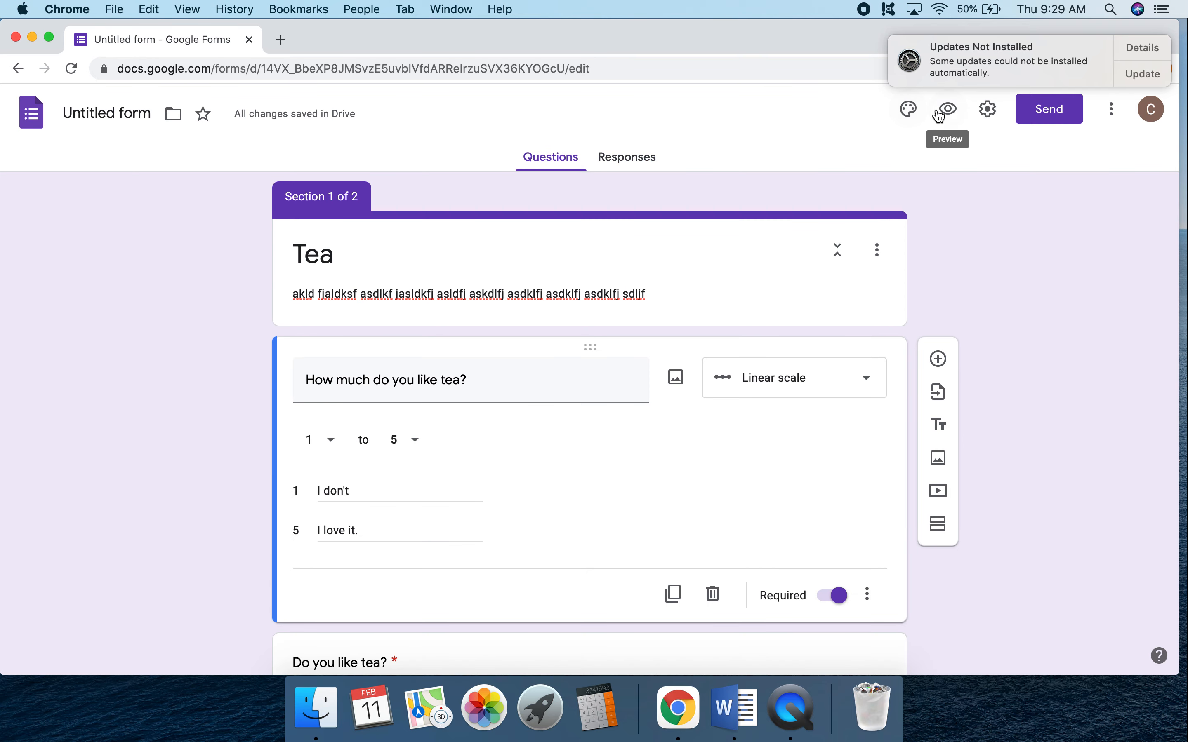
{"action": "left_click", "coordinate": [948, 108]}
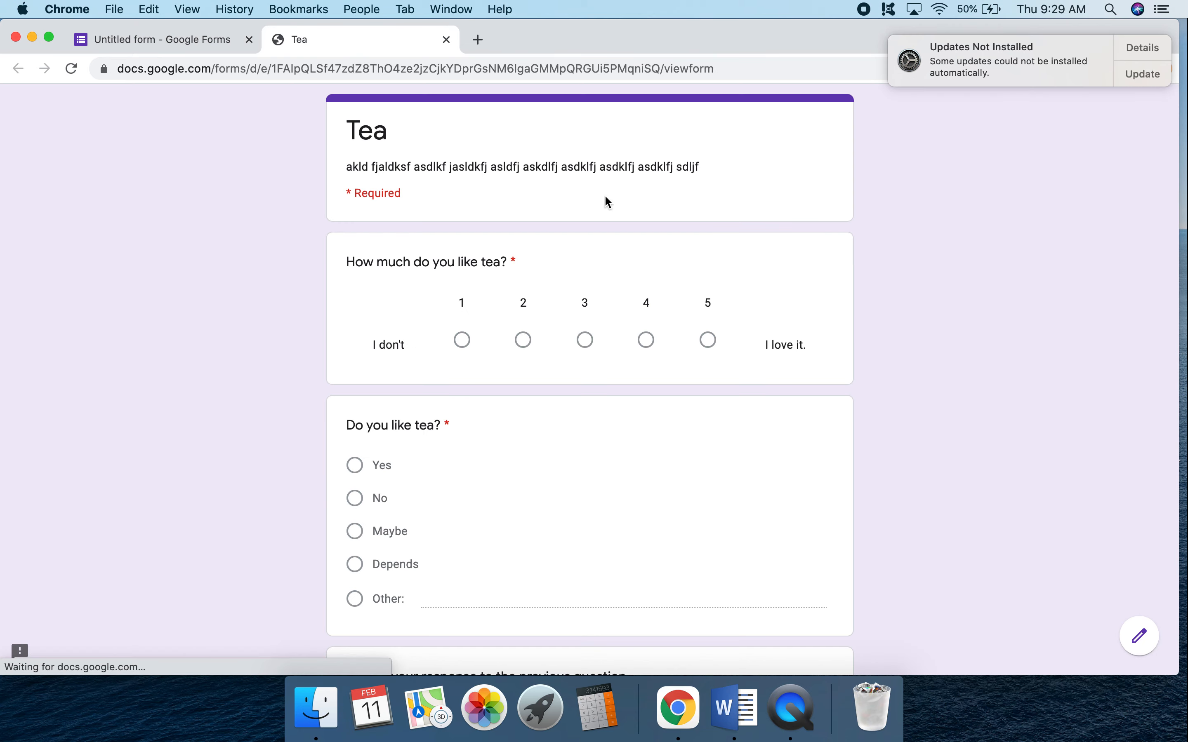
{"action": "scroll", "coordinate": [446, 425], "scroll_direction": "down", "scroll_amount": 10}
{"action": "scroll", "coordinate": [446, 430], "scroll_direction": "up", "scroll_amount": 6}
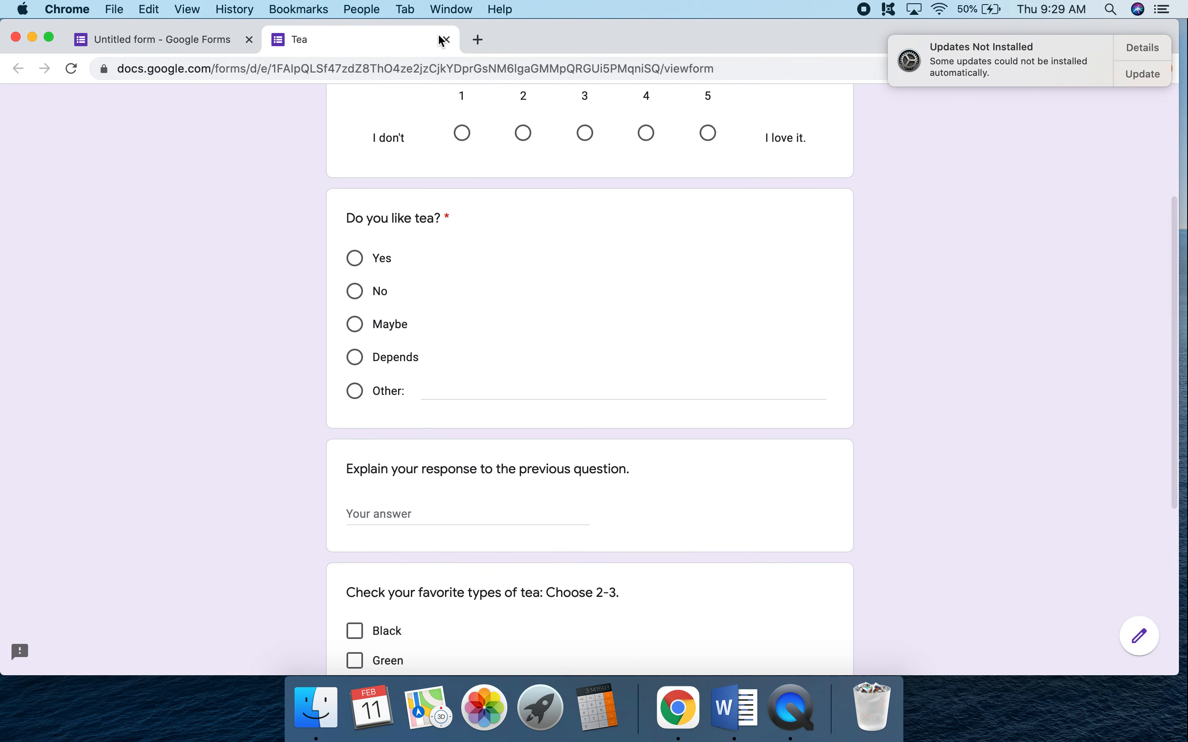
{"action": "left_click", "coordinate": [446, 39]}
Try collecting email addresses in the form's general settings, switching response receipts on and off again.
{"action": "left_click", "coordinate": [989, 119]}
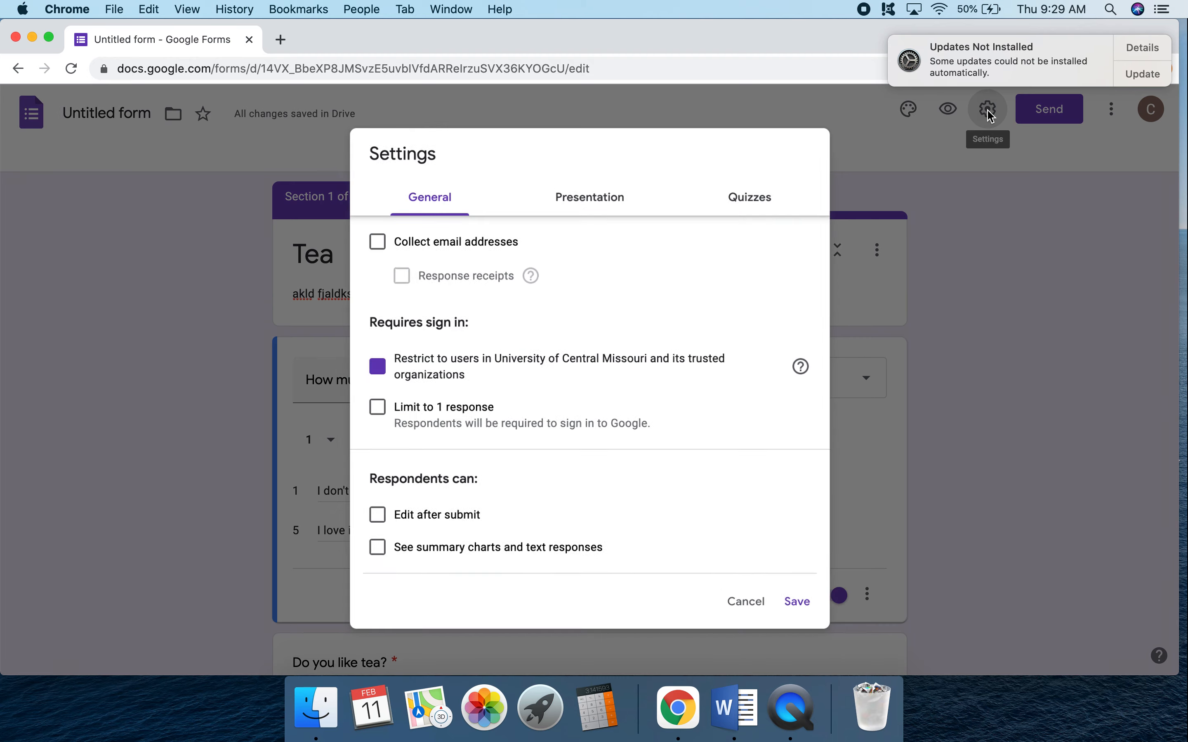
{"action": "left_click", "coordinate": [377, 243]}
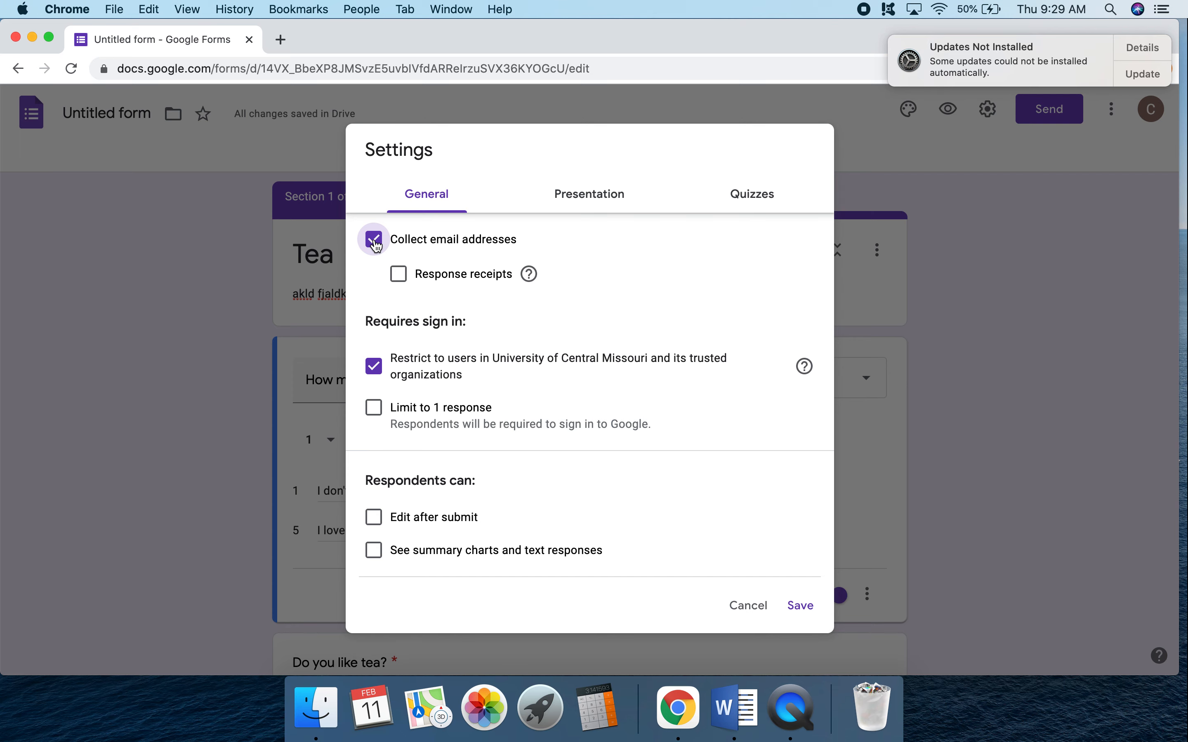
{"action": "left_click", "coordinate": [399, 275]}
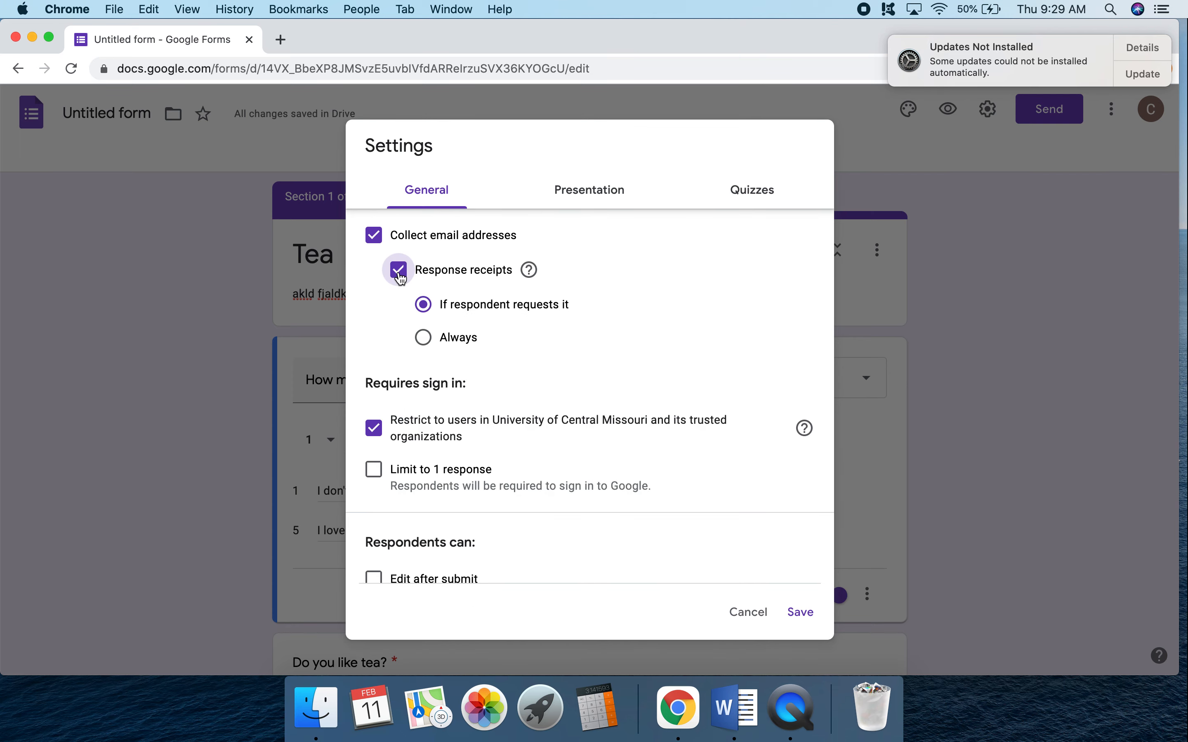
{"action": "left_click", "coordinate": [400, 277]}
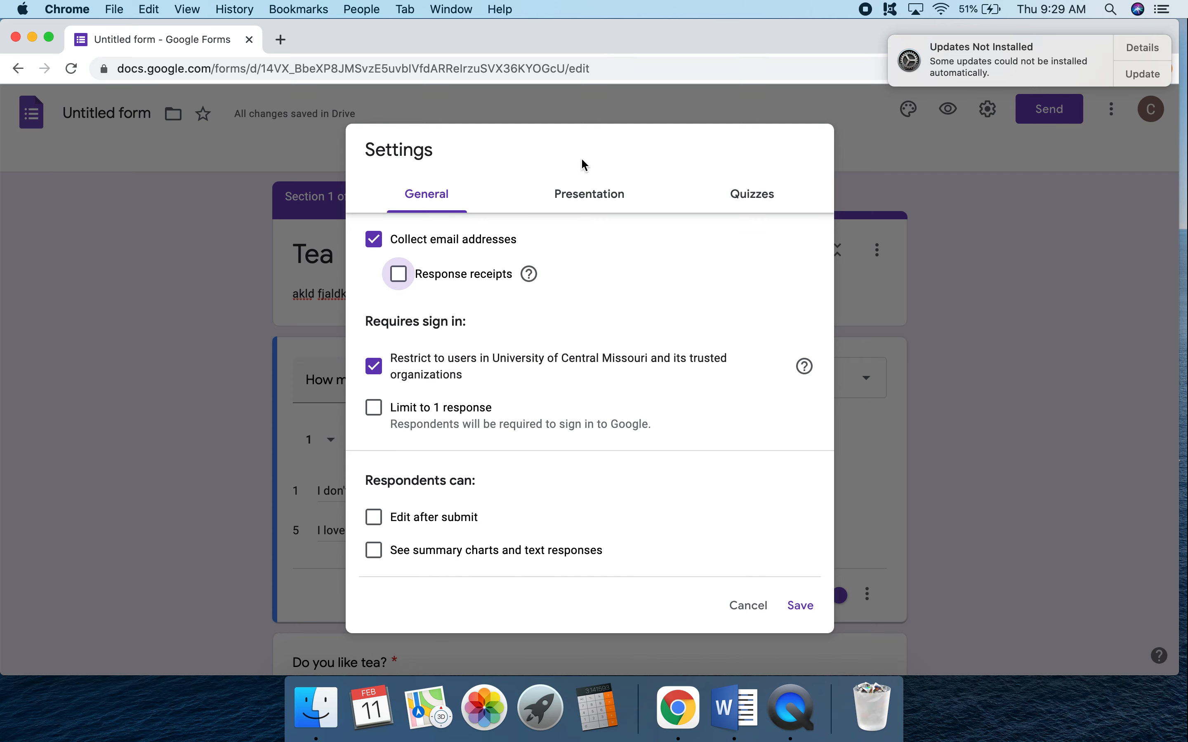
Review the form's presentation and quiz settings, then leave the settings without saving.
{"action": "left_click", "coordinate": [595, 206]}
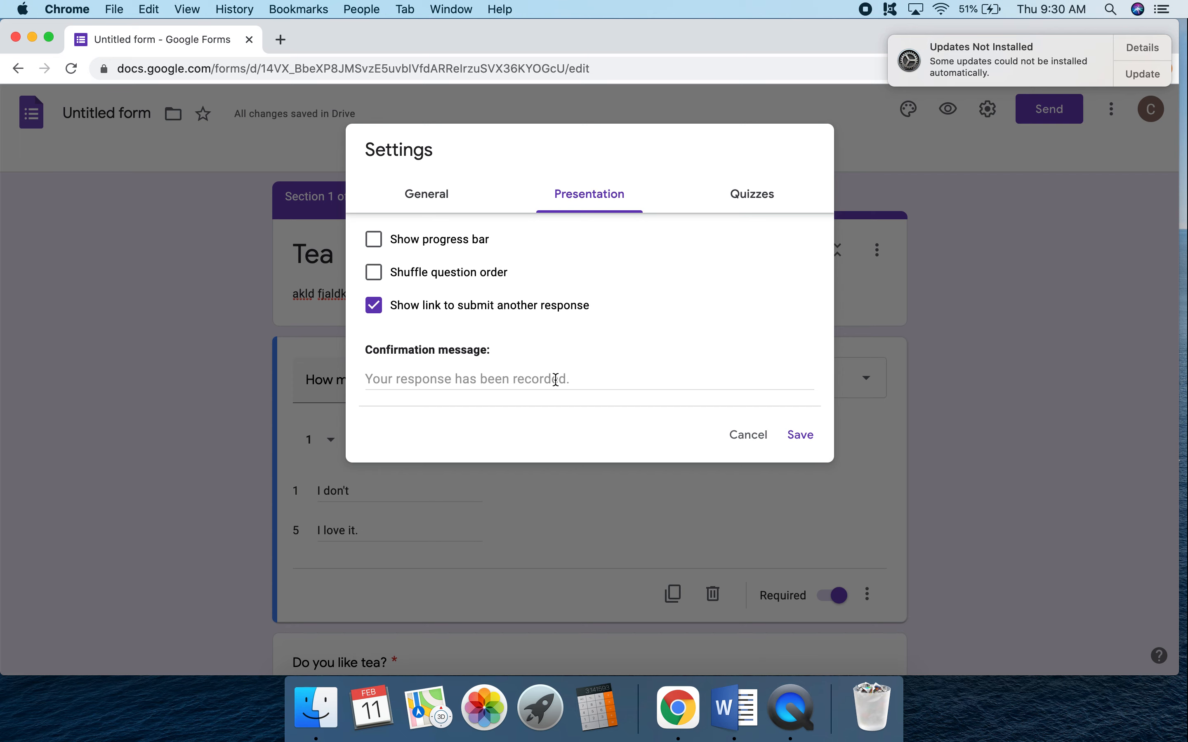
{"action": "left_click", "coordinate": [749, 200]}
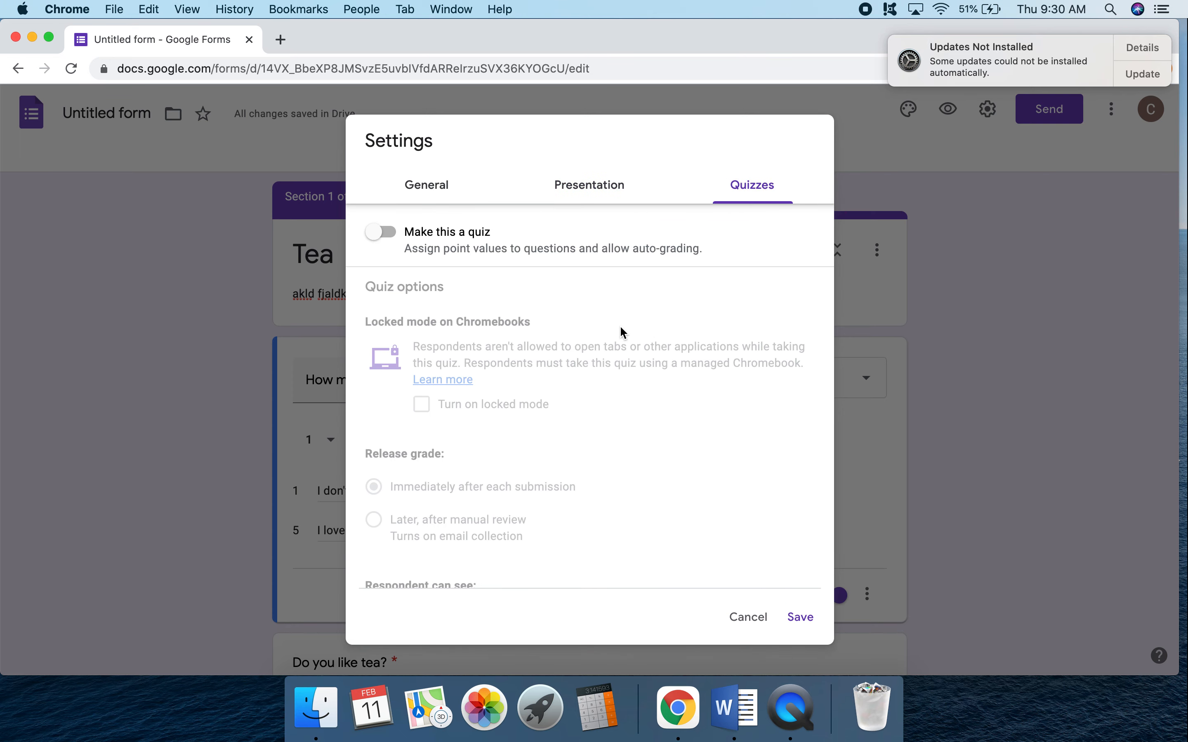
{"action": "scroll", "coordinate": [619, 328], "scroll_direction": "down", "scroll_amount": 1}
{"action": "scroll", "coordinate": [592, 321], "scroll_direction": "up", "scroll_amount": 1}
{"action": "scroll", "coordinate": [540, 330], "scroll_direction": "down", "scroll_amount": 3}
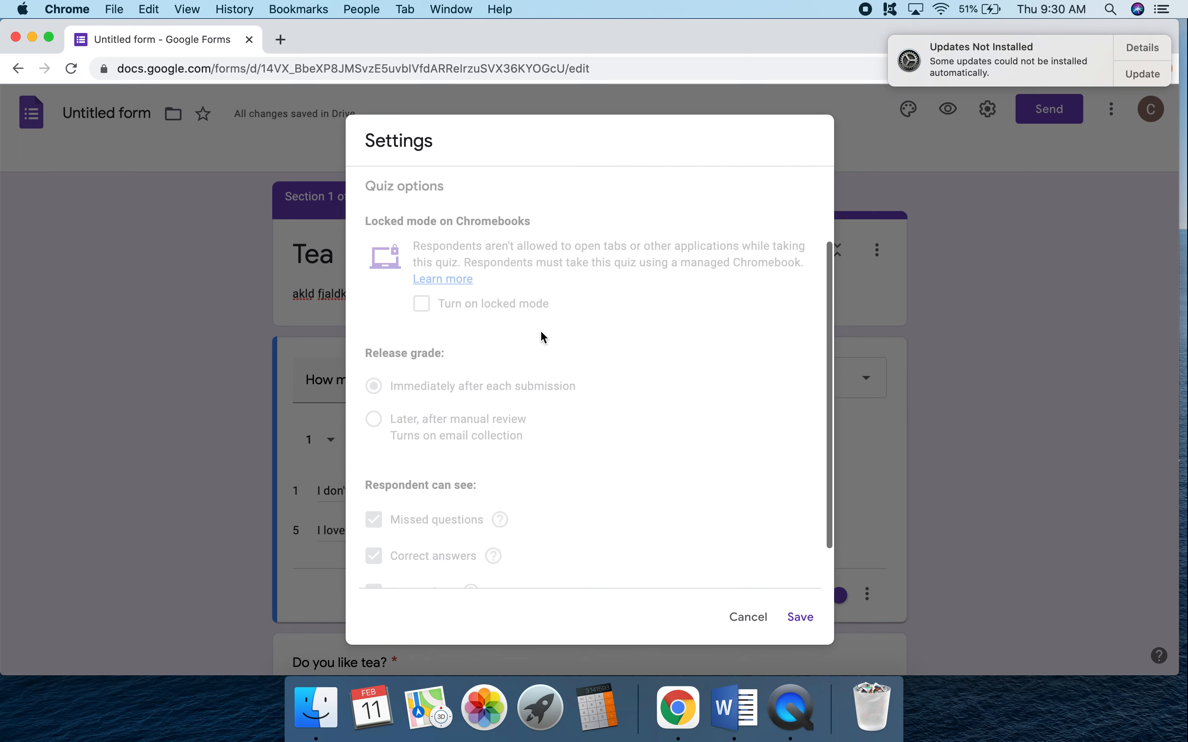
{"action": "scroll", "coordinate": [540, 329], "scroll_direction": "up", "scroll_amount": 3}
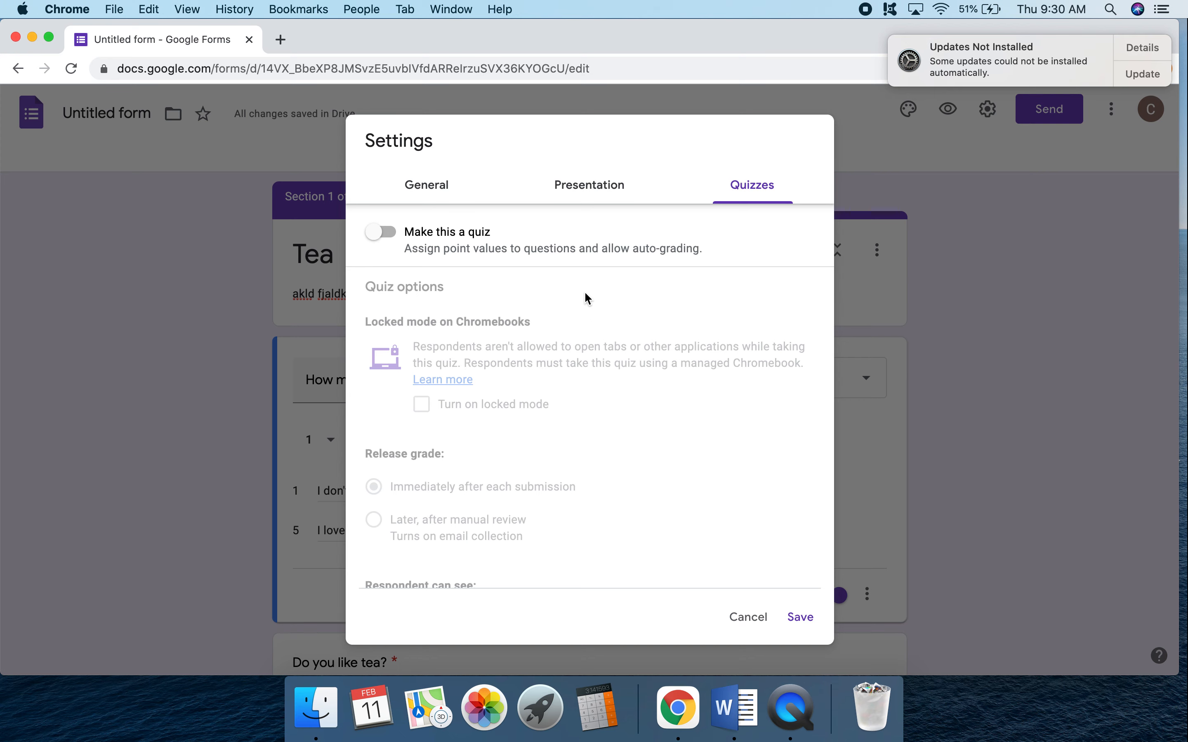
{"action": "left_click", "coordinate": [747, 617]}
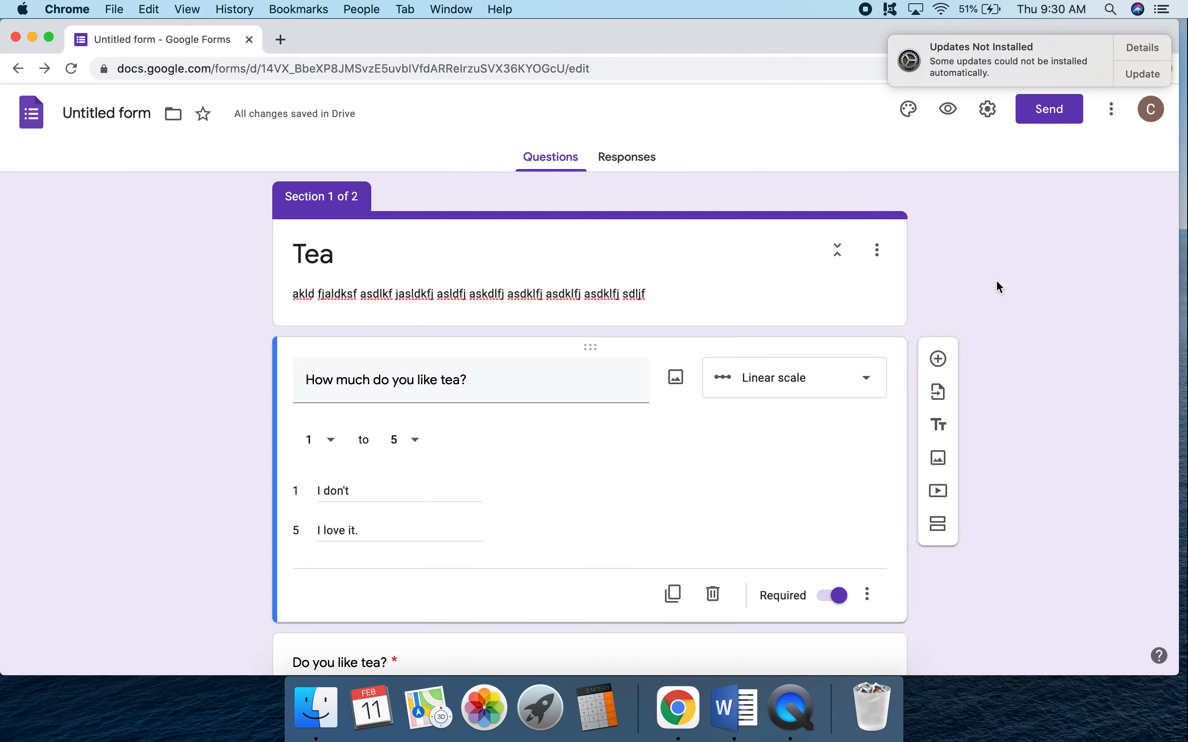
Open the options for sending the form and look at the link and email methods.
{"action": "left_click", "coordinate": [1052, 114]}
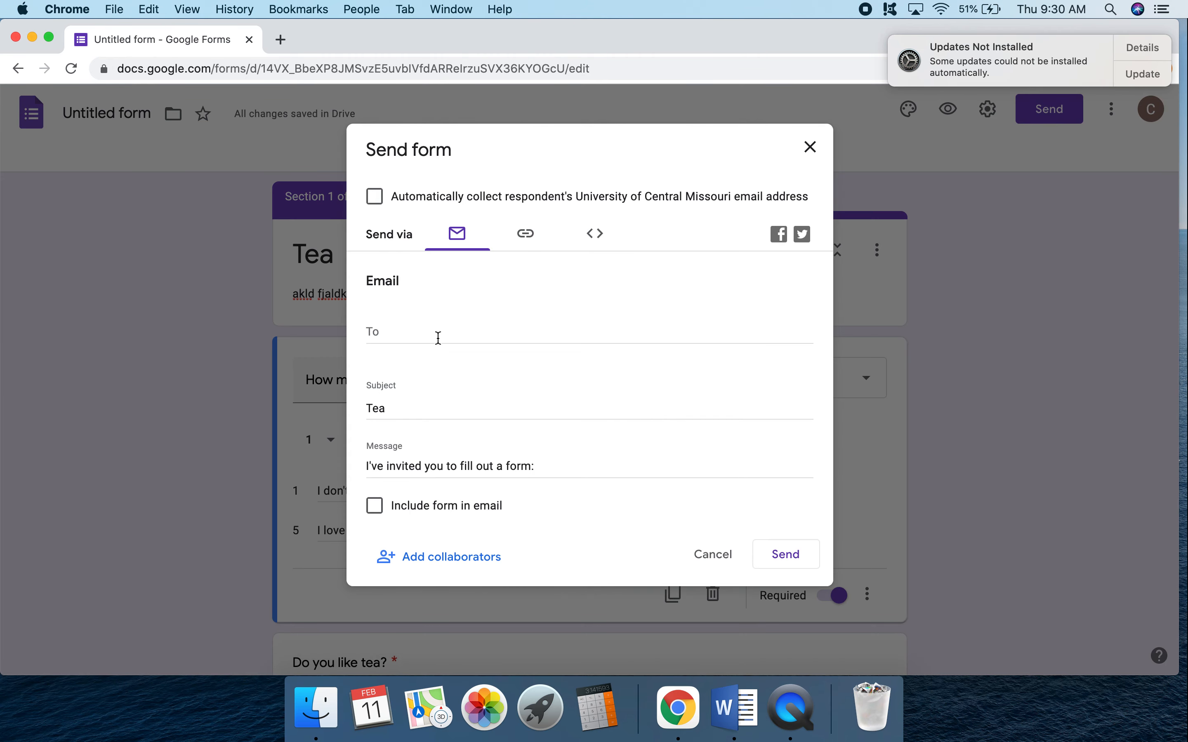
{"action": "left_click", "coordinate": [537, 235]}
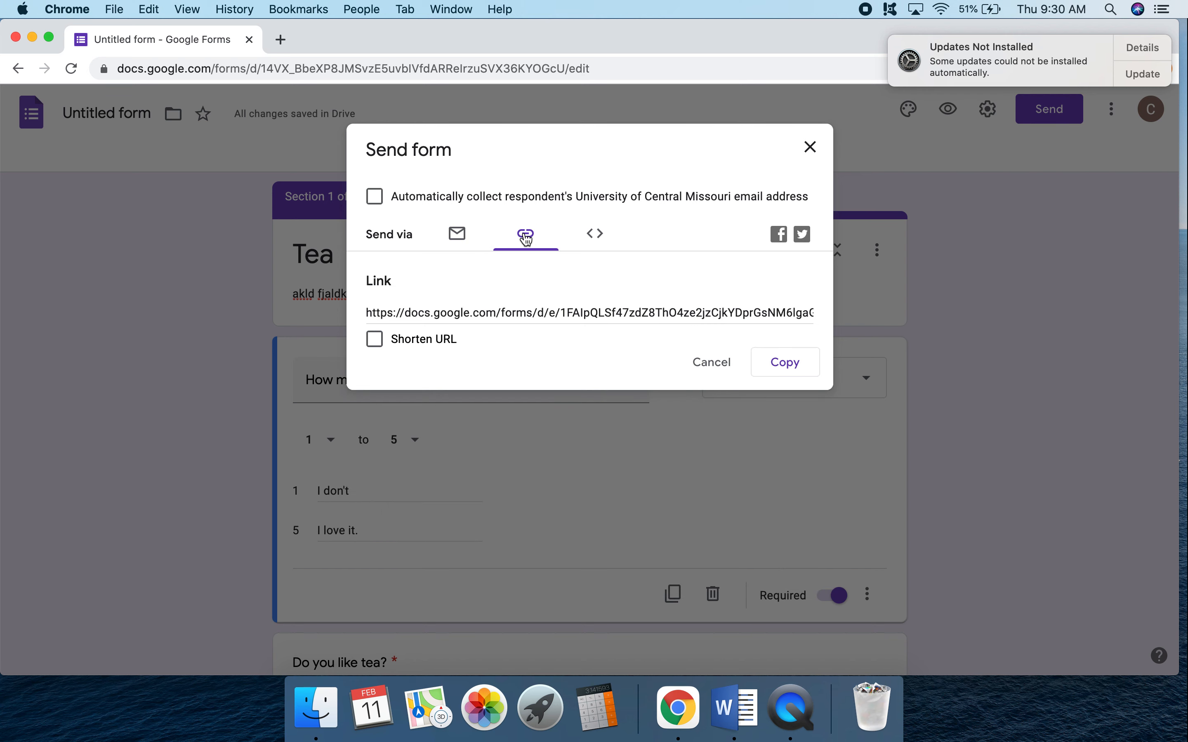
{"action": "left_click", "coordinate": [461, 238]}
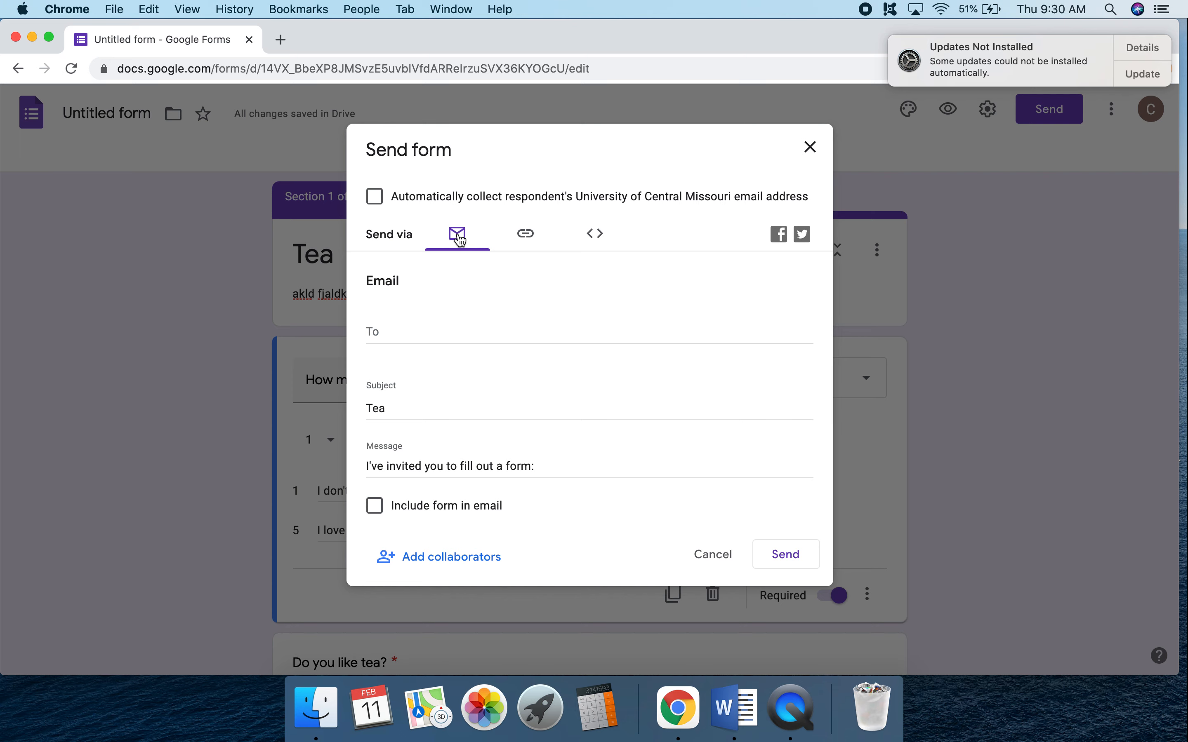
Check the recipient field for emailing the form, then leave the sending options without sending anything.
{"action": "left_click", "coordinate": [391, 332]}
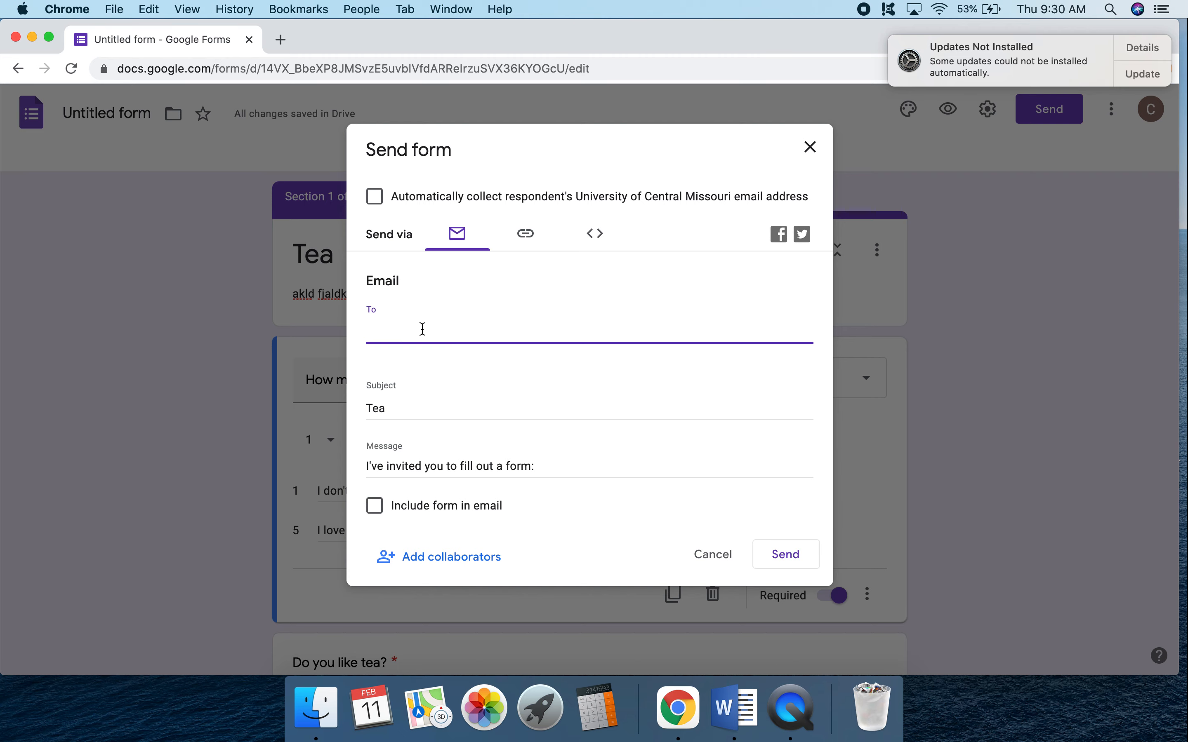
{"action": "left_click", "coordinate": [722, 558]}
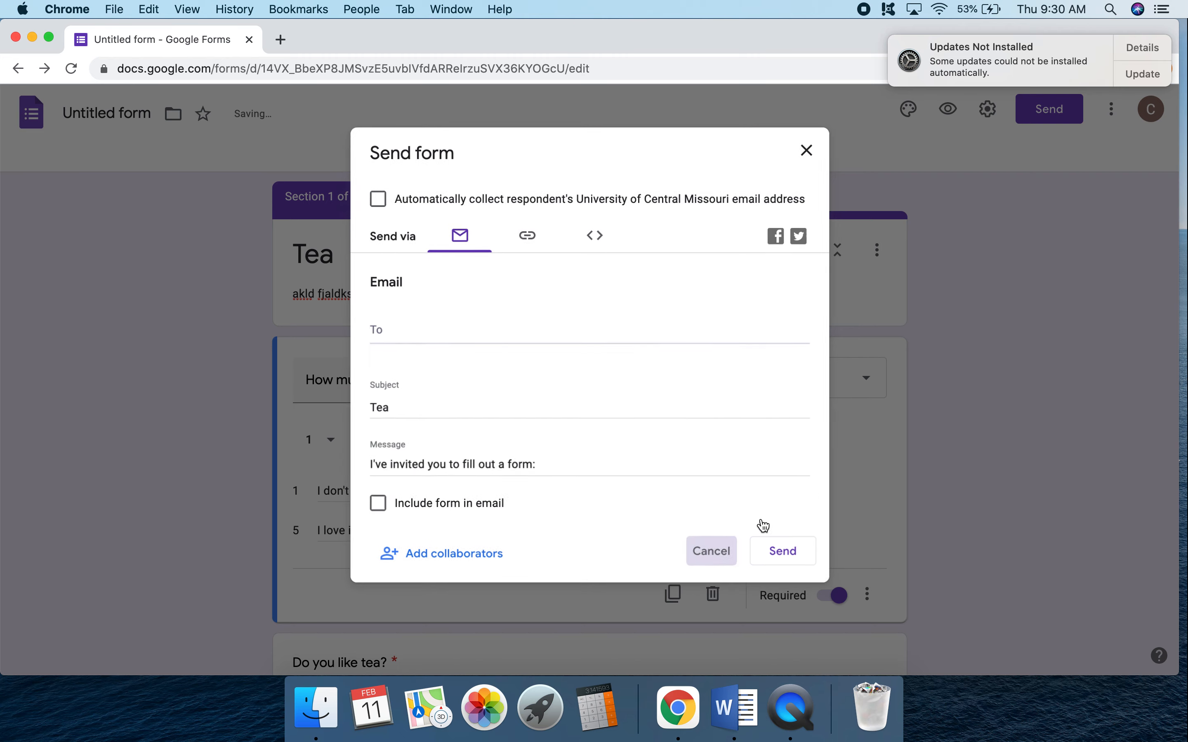
{"action": "scroll", "coordinate": [978, 369], "scroll_direction": "down", "scroll_amount": 1}
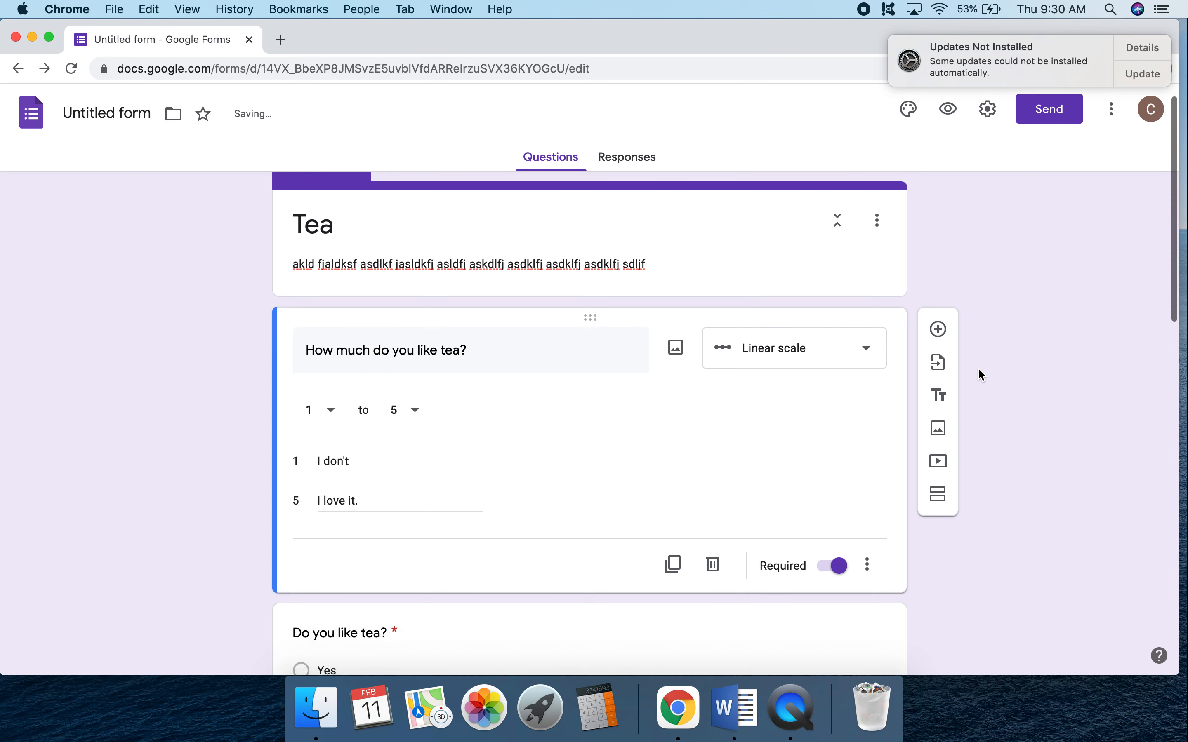
{"action": "scroll", "coordinate": [978, 370], "scroll_direction": "up", "scroll_amount": 1}
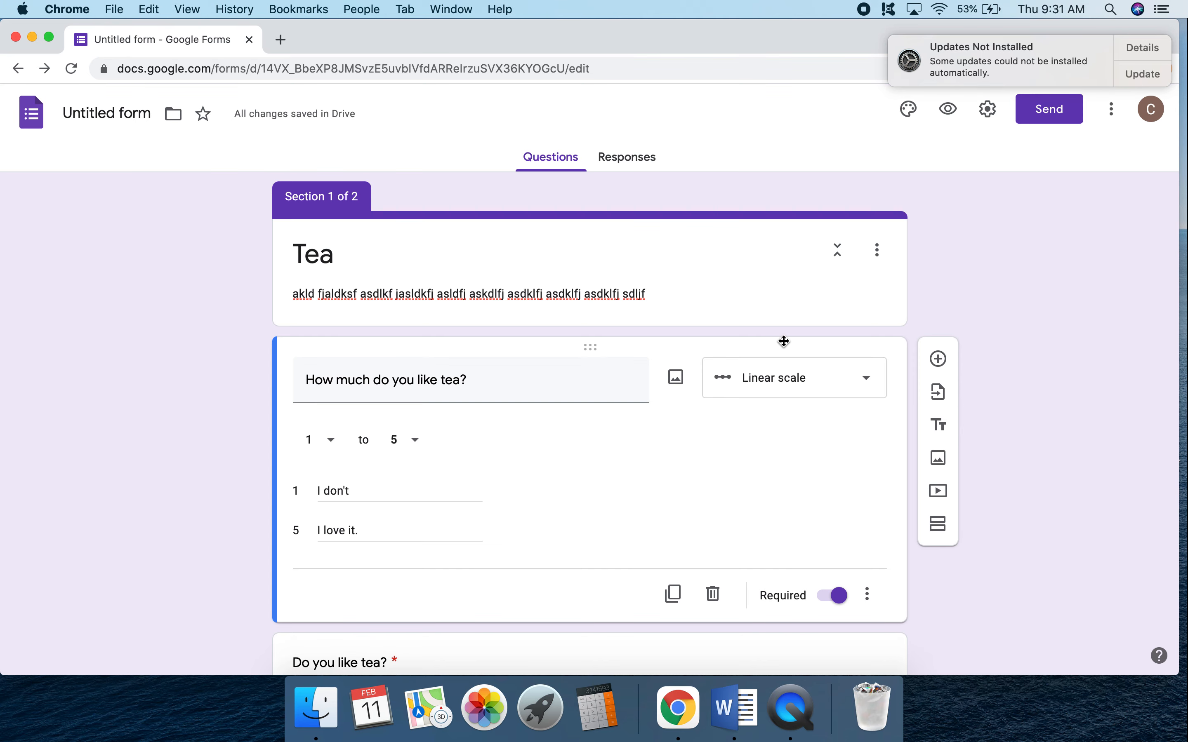
Review the question types available for "How much do you like tea?" without changing the type, then look over the form's questions.
{"action": "left_click", "coordinate": [784, 387]}
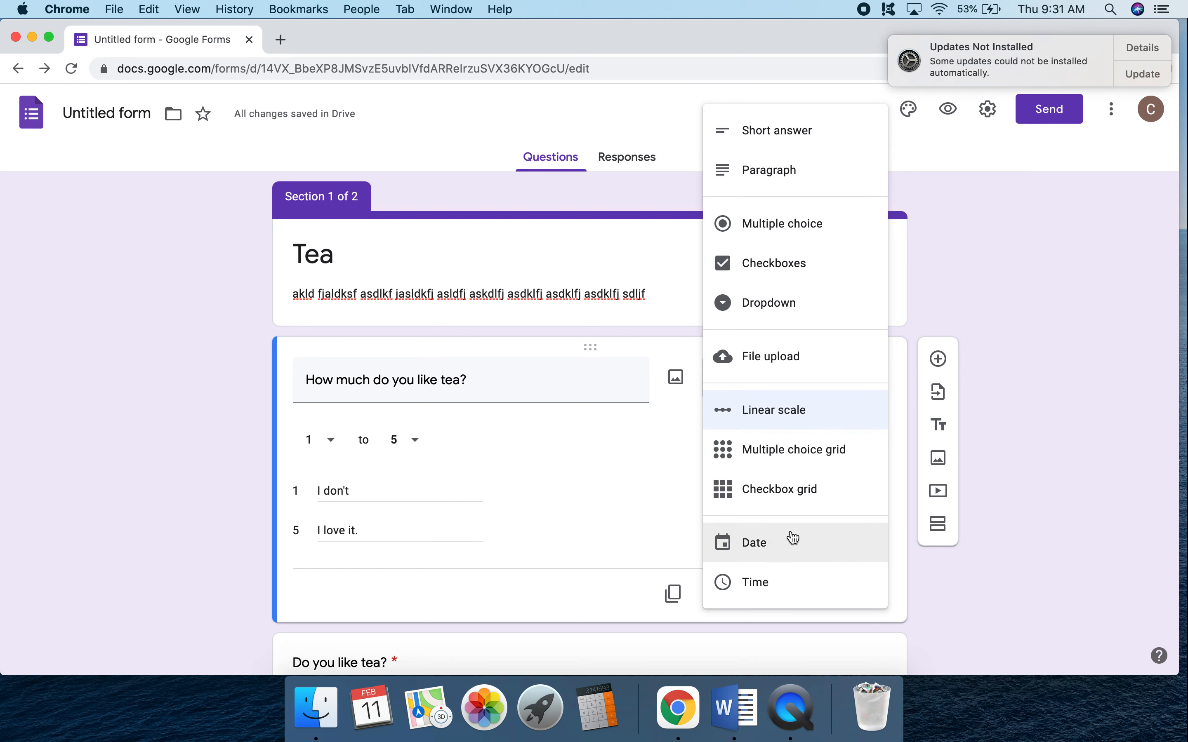
{"action": "left_click", "coordinate": [1000, 459]}
{"action": "scroll", "coordinate": [998, 455], "scroll_direction": "down", "scroll_amount": 20}
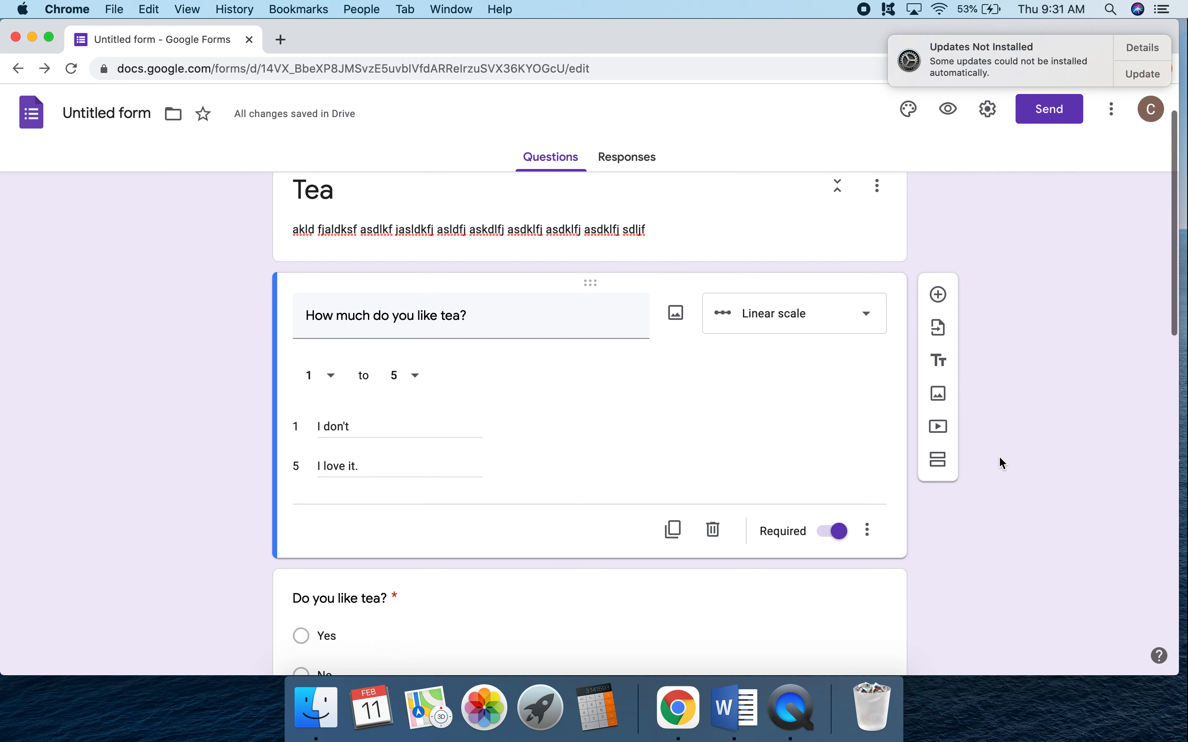
{"action": "scroll", "coordinate": [997, 293], "scroll_direction": "up", "scroll_amount": 15}
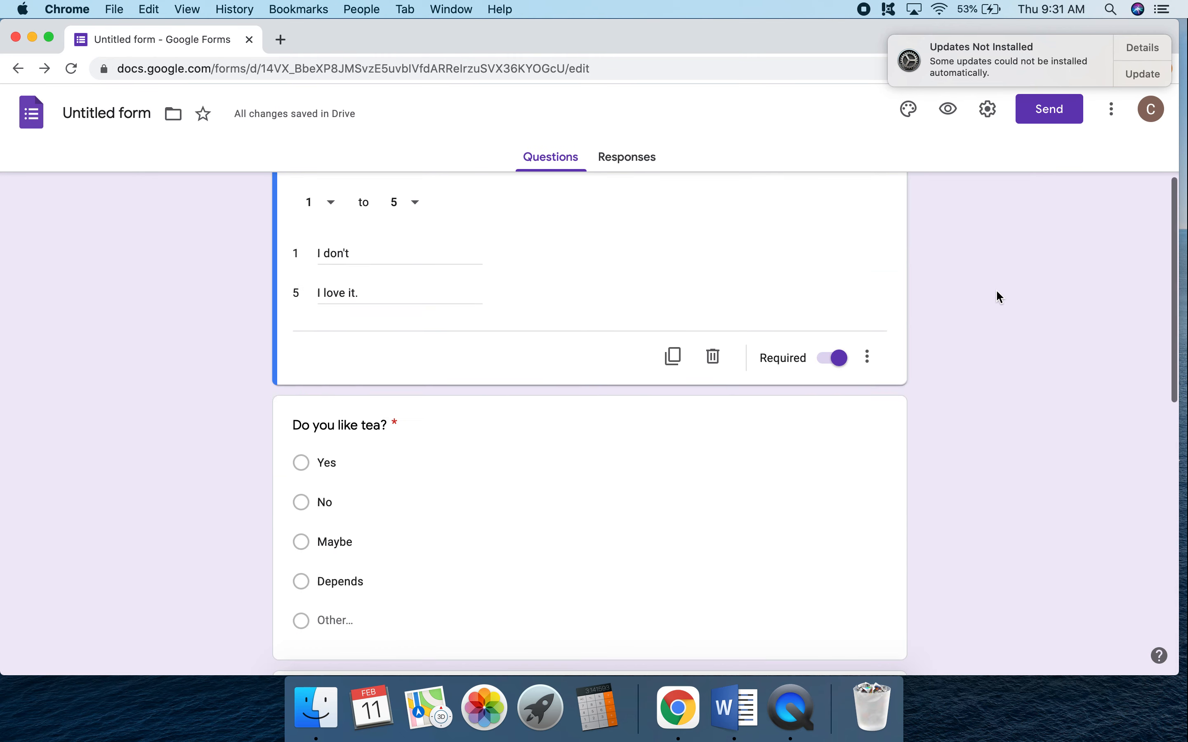
{"action": "scroll", "coordinate": [1001, 368], "scroll_direction": "up", "scroll_amount": 1}
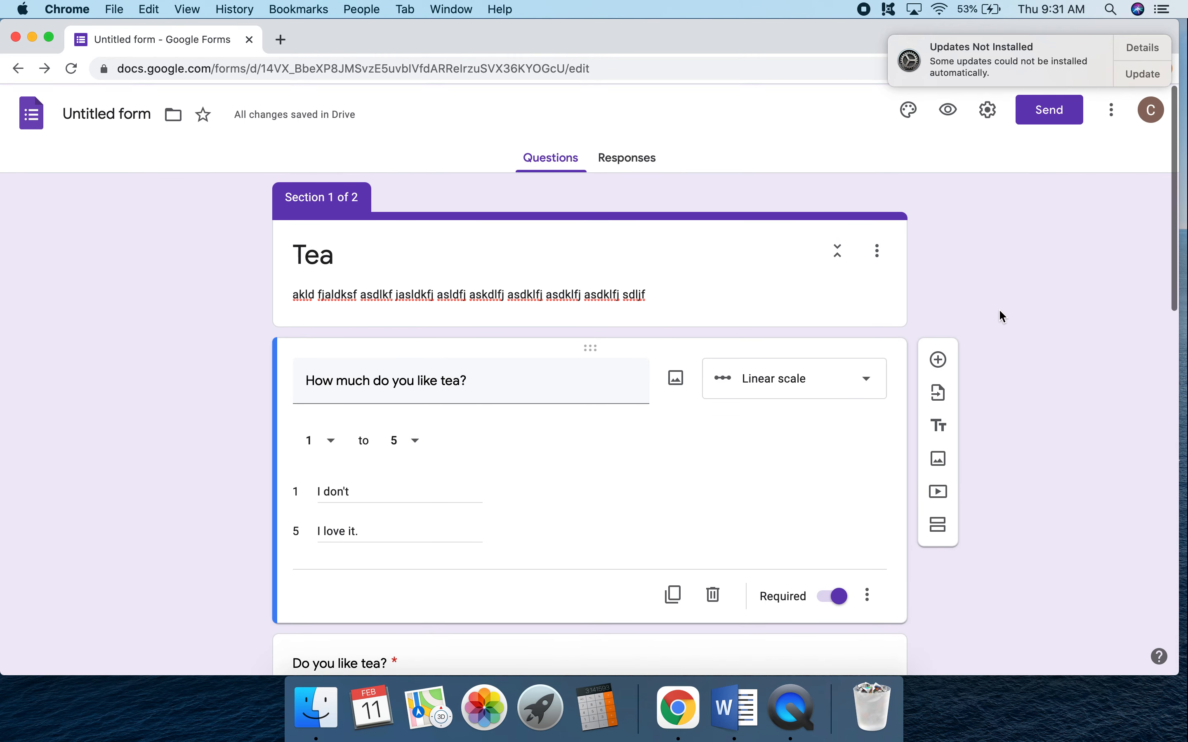